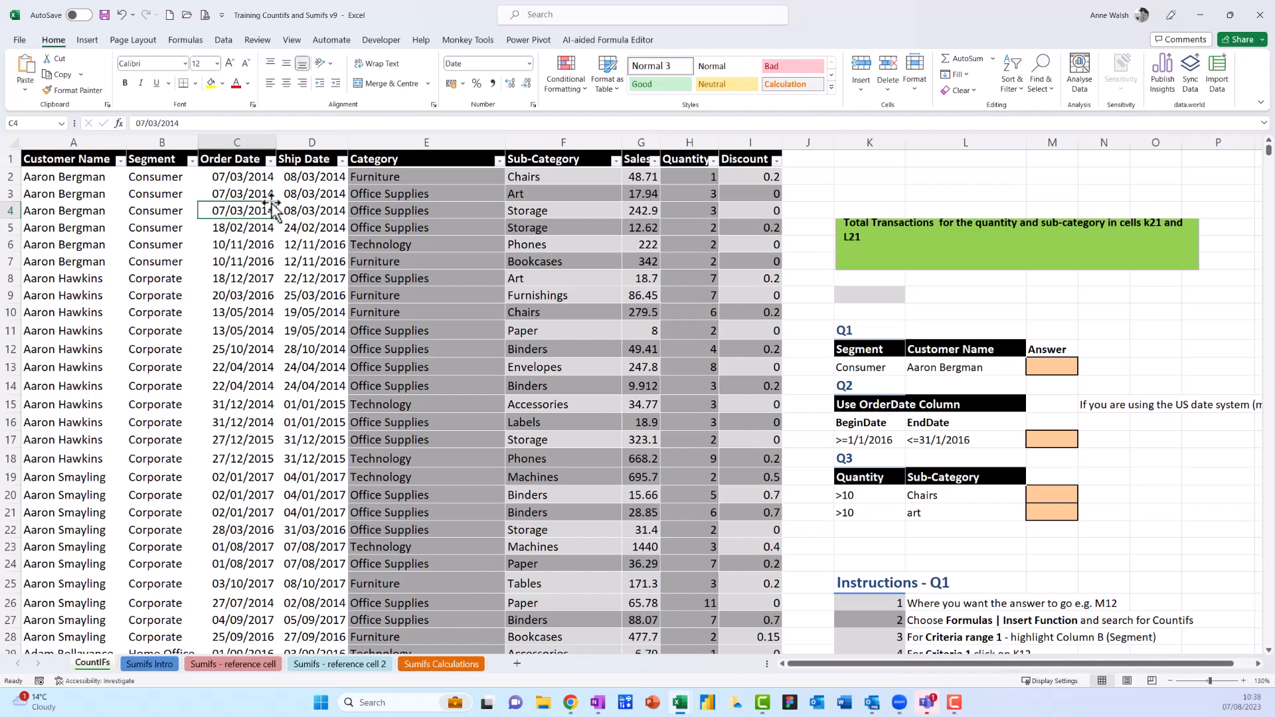
- Check how far the Order Date data extends, from the last row back to the header
key("ctrl+Down")
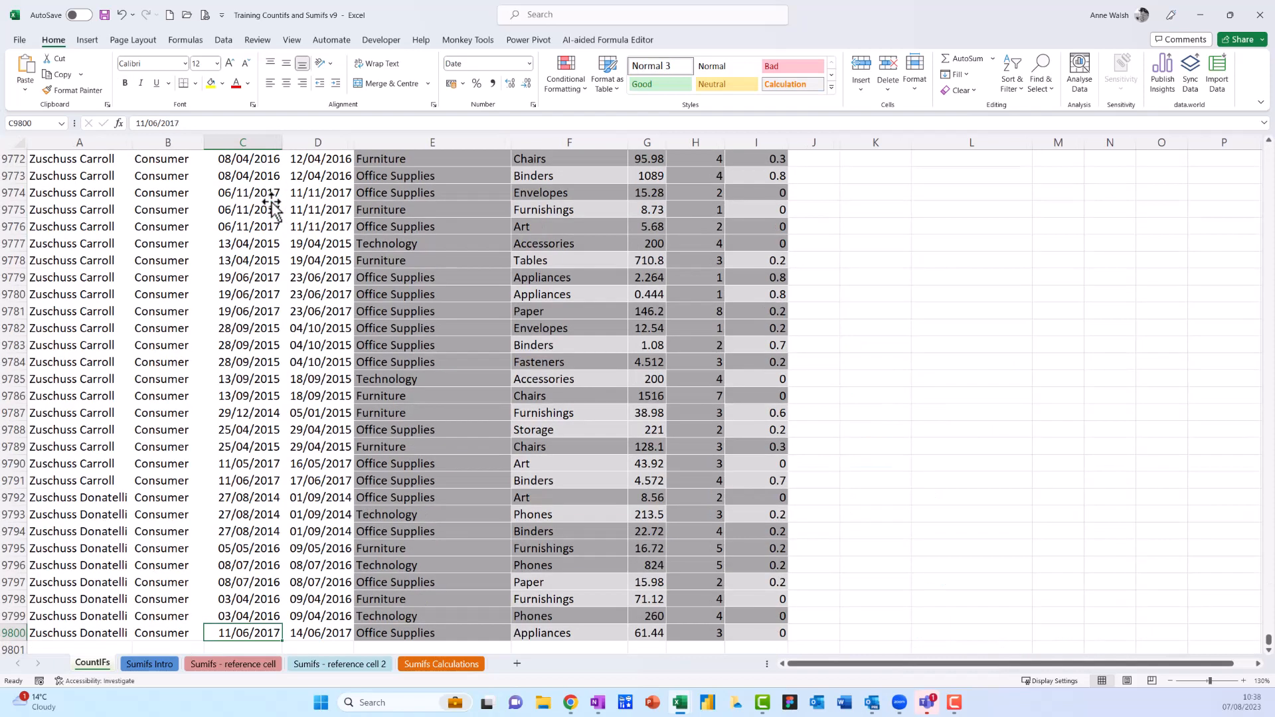
key("ctrl+Up")
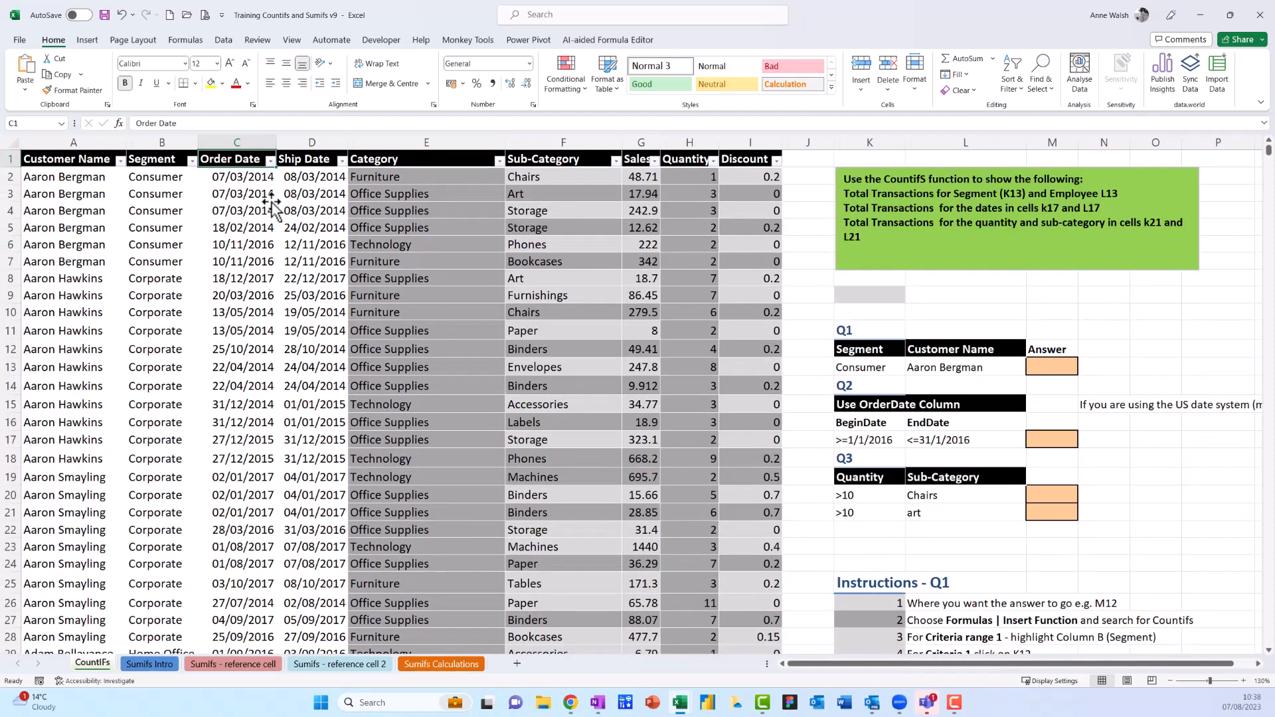
key("ctrl+Down")
- Insert a COUNTIFS function in the Q1 answer cell M13, finding it by searching for "countifs"
left_click(1055, 366)
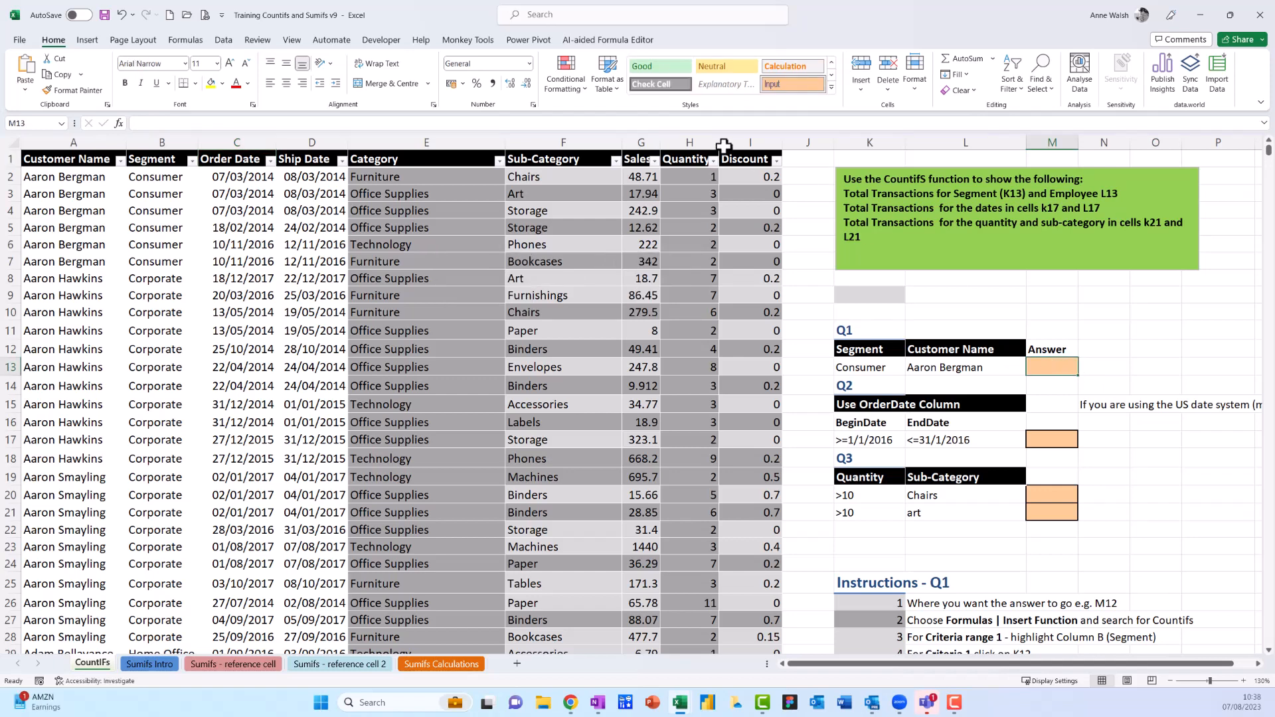
left_click(184, 42)
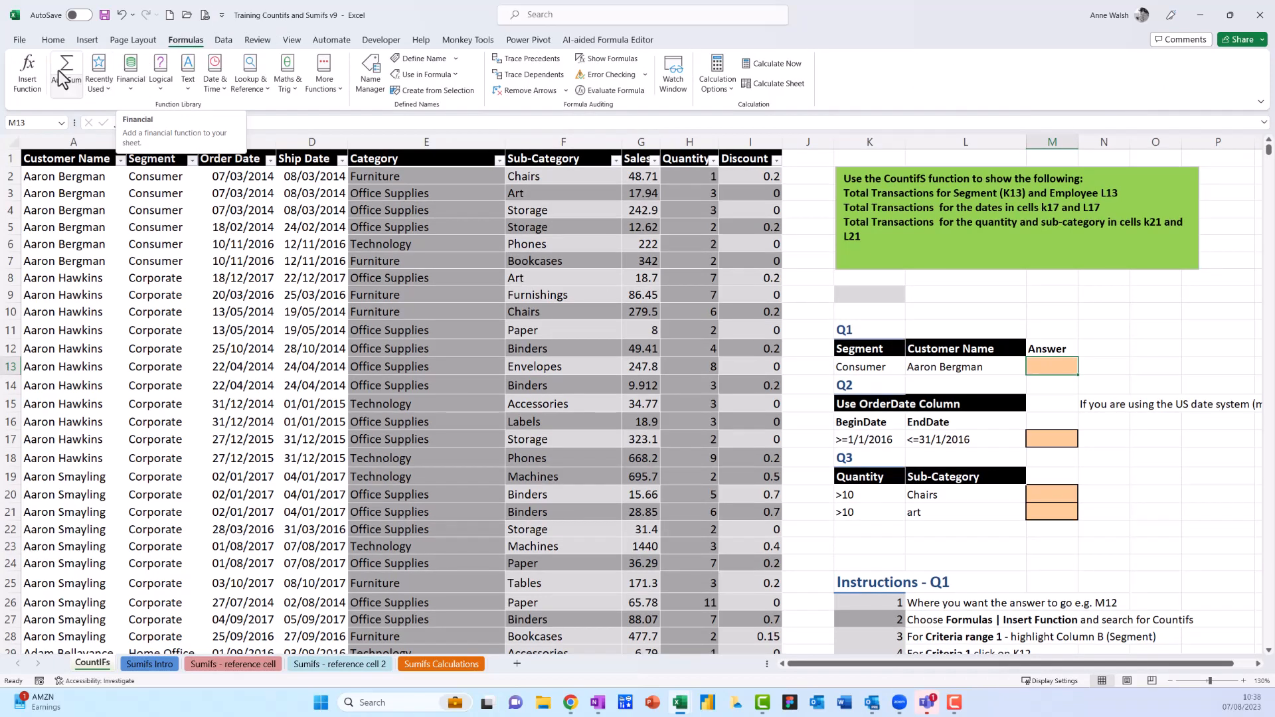
left_click(32, 83)
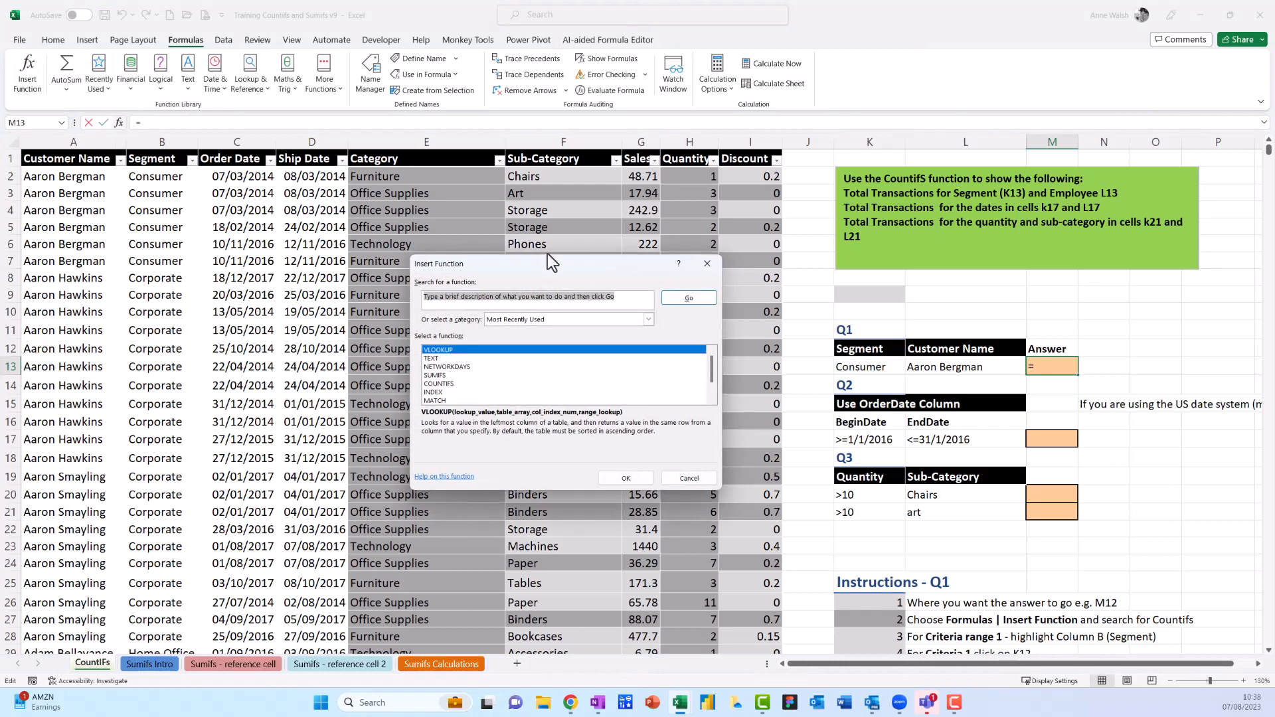
type("countifs")
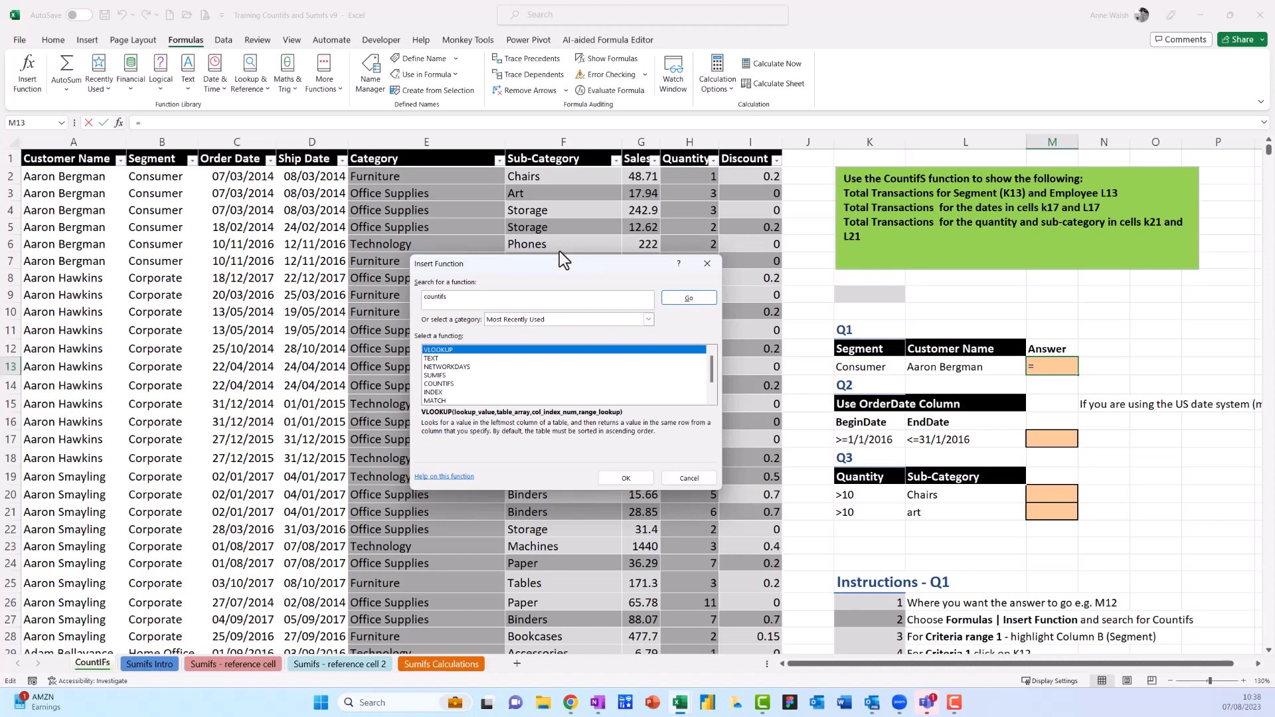
left_click(690, 300)
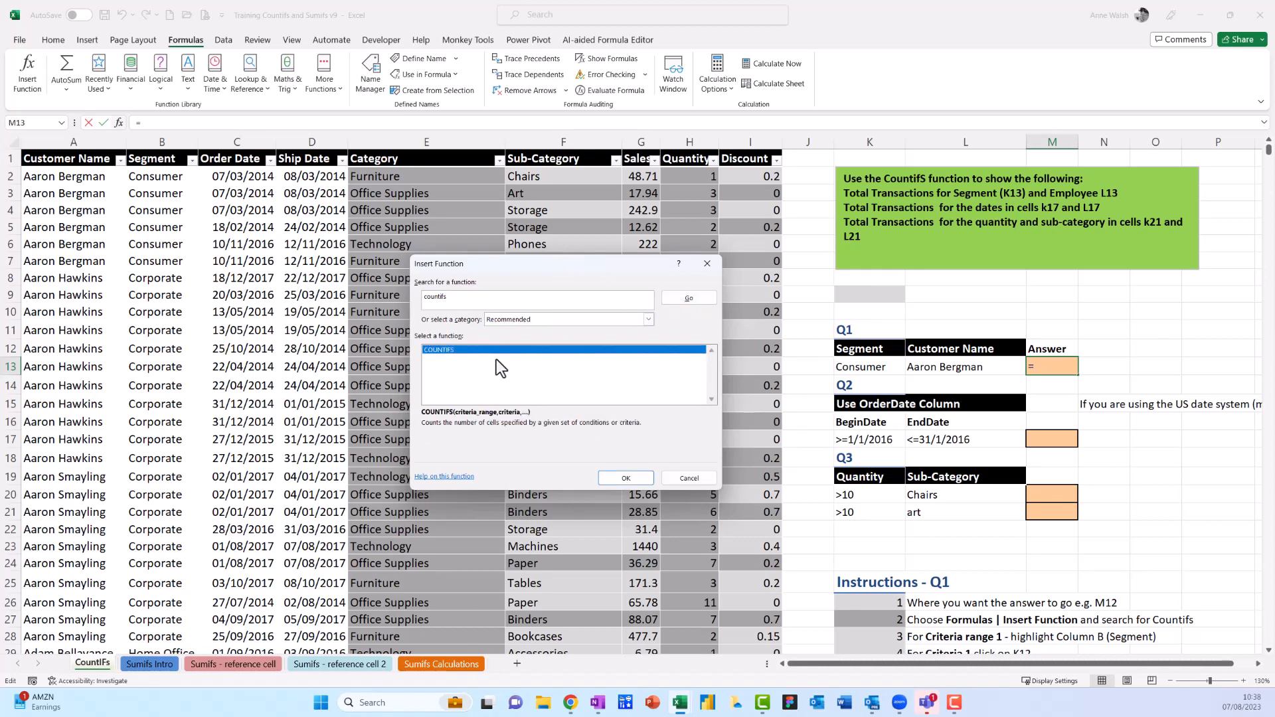
left_click(625, 478)
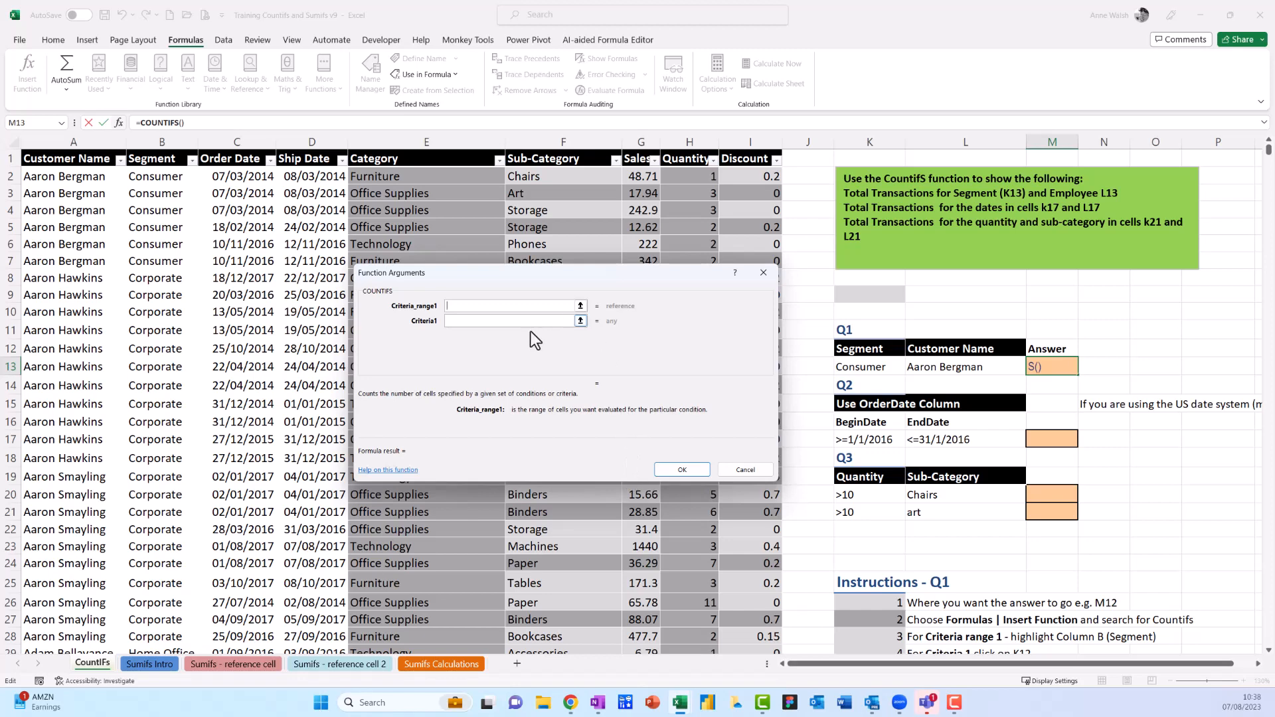
- Set the first COUNTIFS condition to the Segment column B:B matching cell K13
left_click(161, 137)
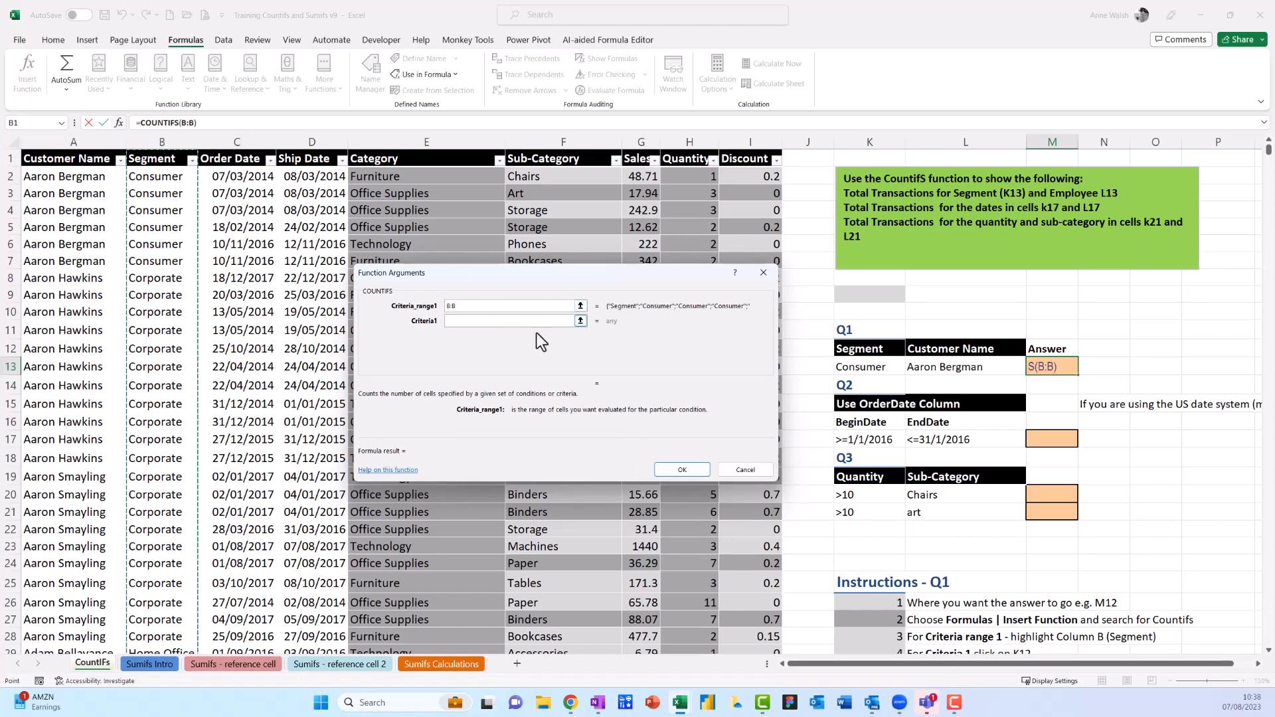
left_click(494, 323)
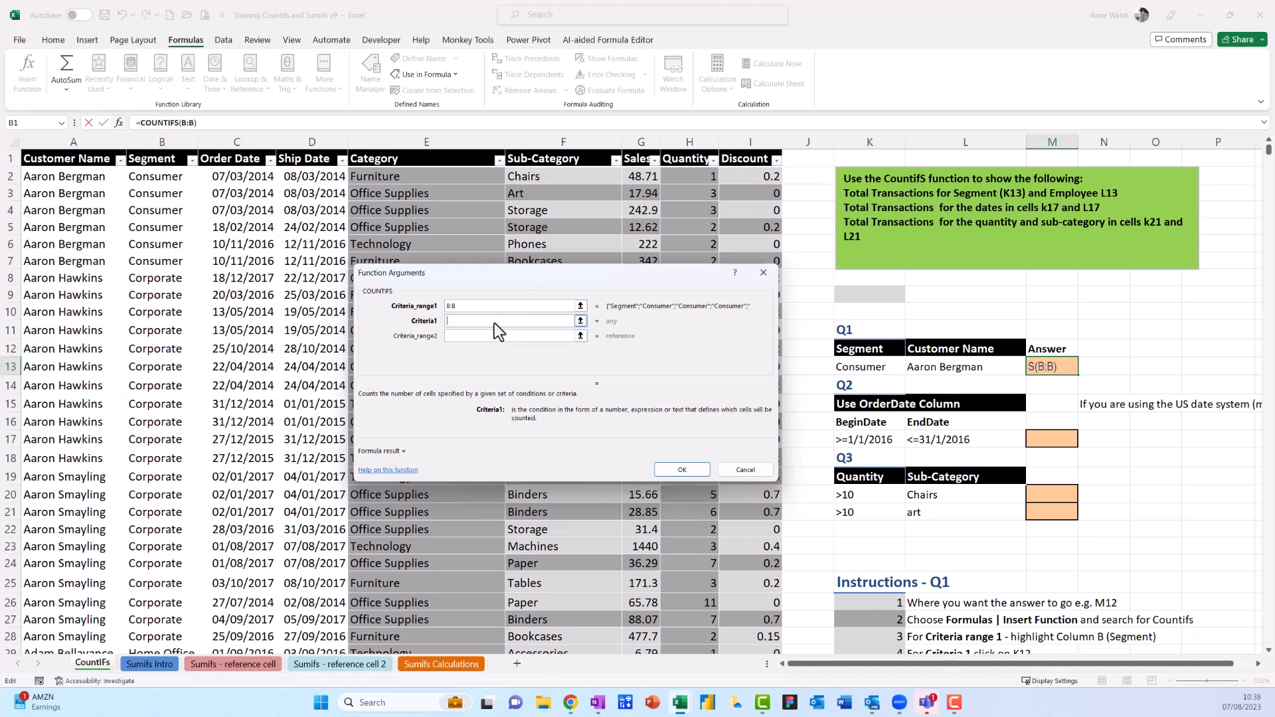
left_click(855, 366)
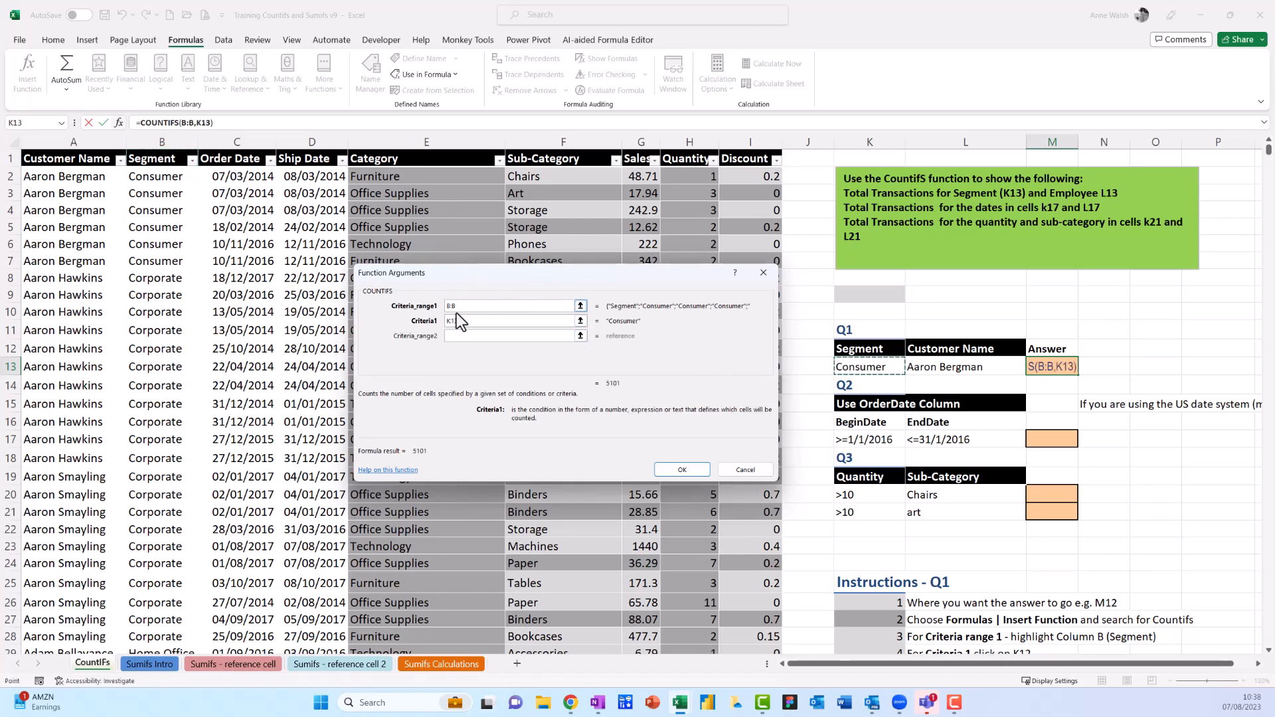
- Add a second condition matching the Customer Name column A:A to cell L13 and complete the formula
left_click(460, 337)
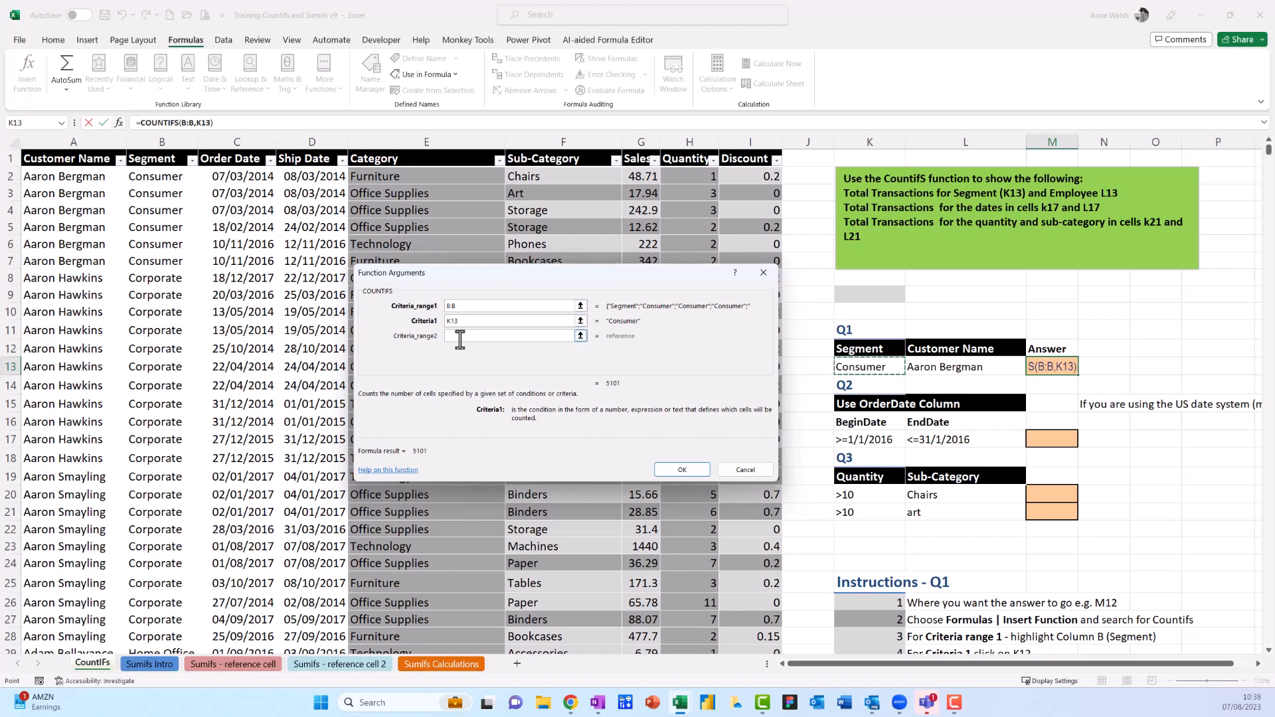
left_click(460, 337)
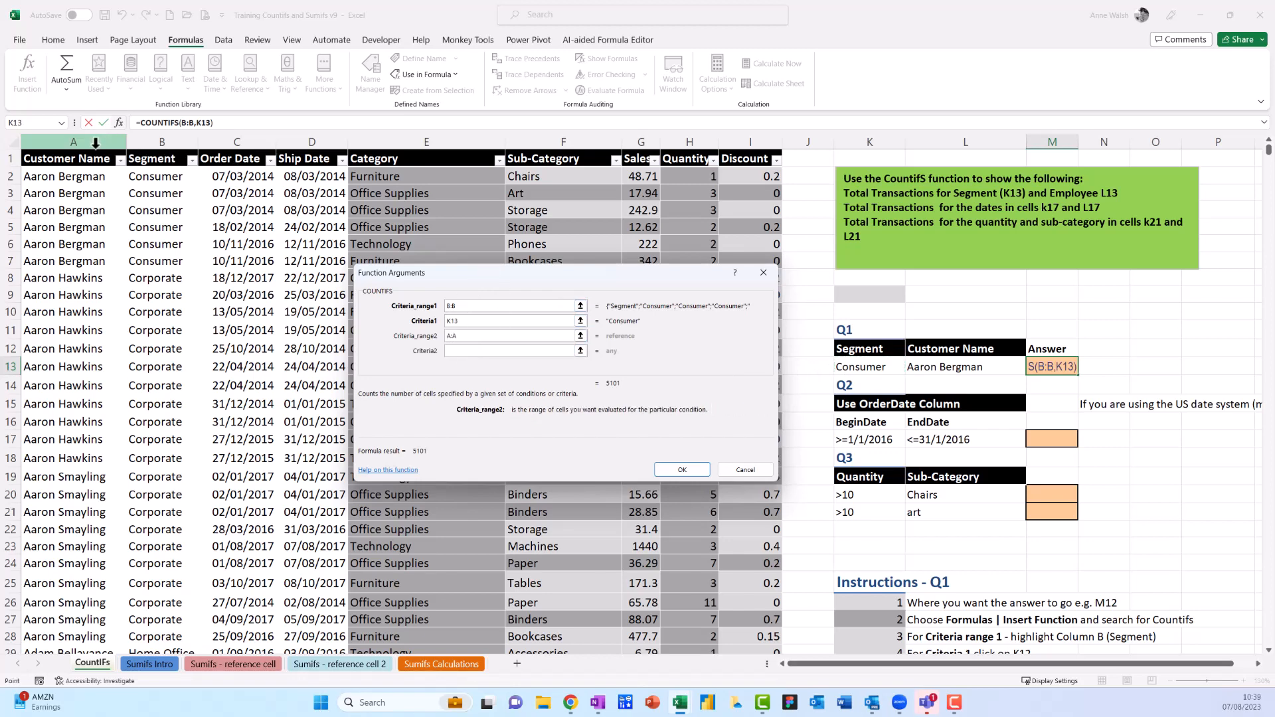
left_click(458, 351)
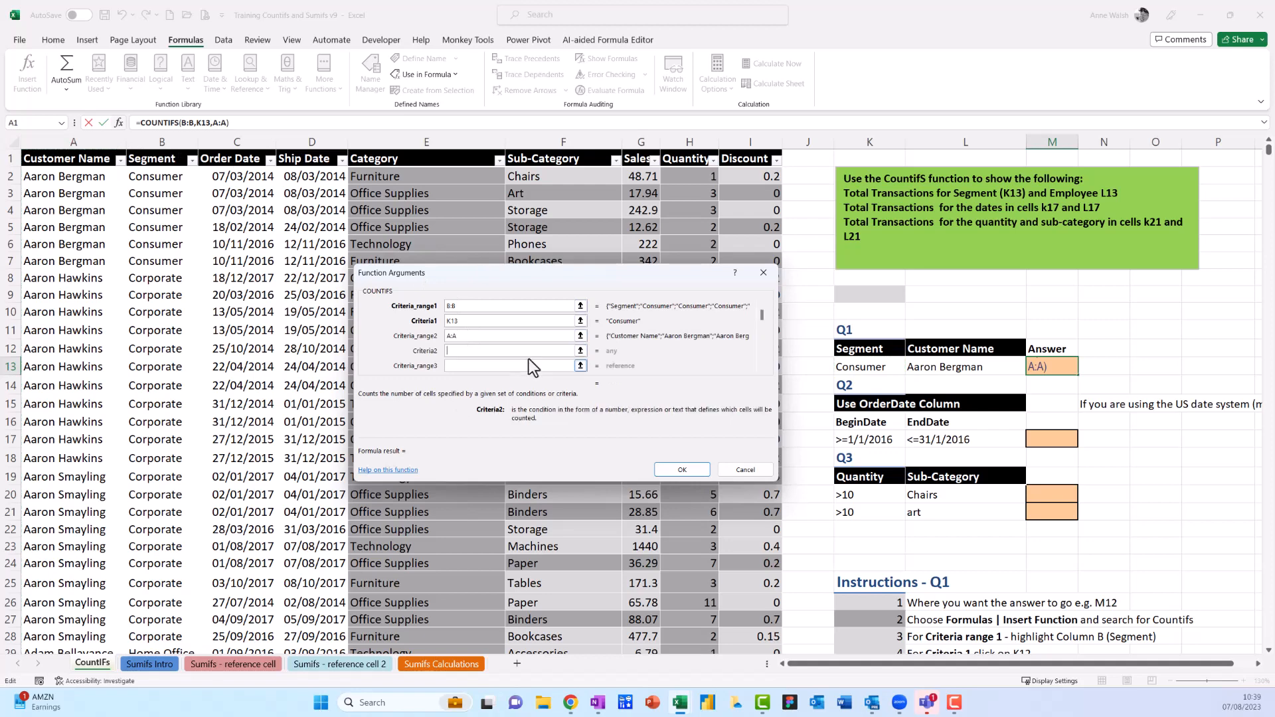
left_click(967, 373)
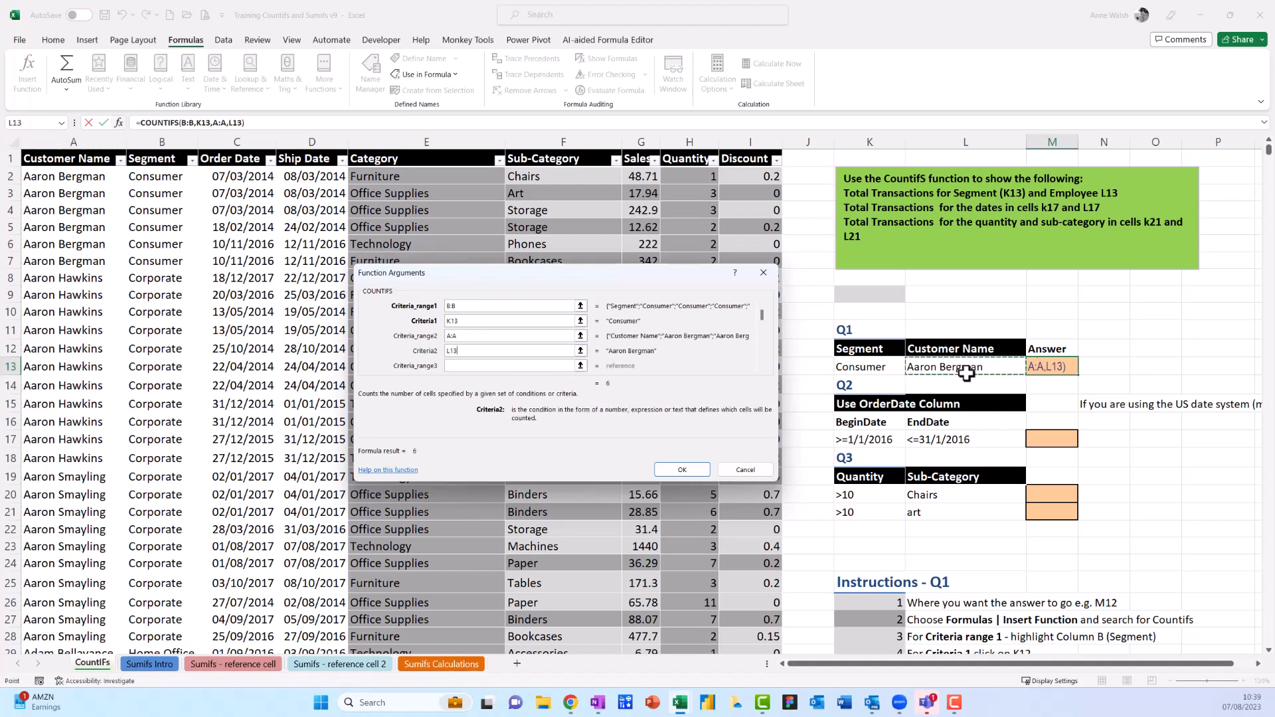
left_click(679, 468)
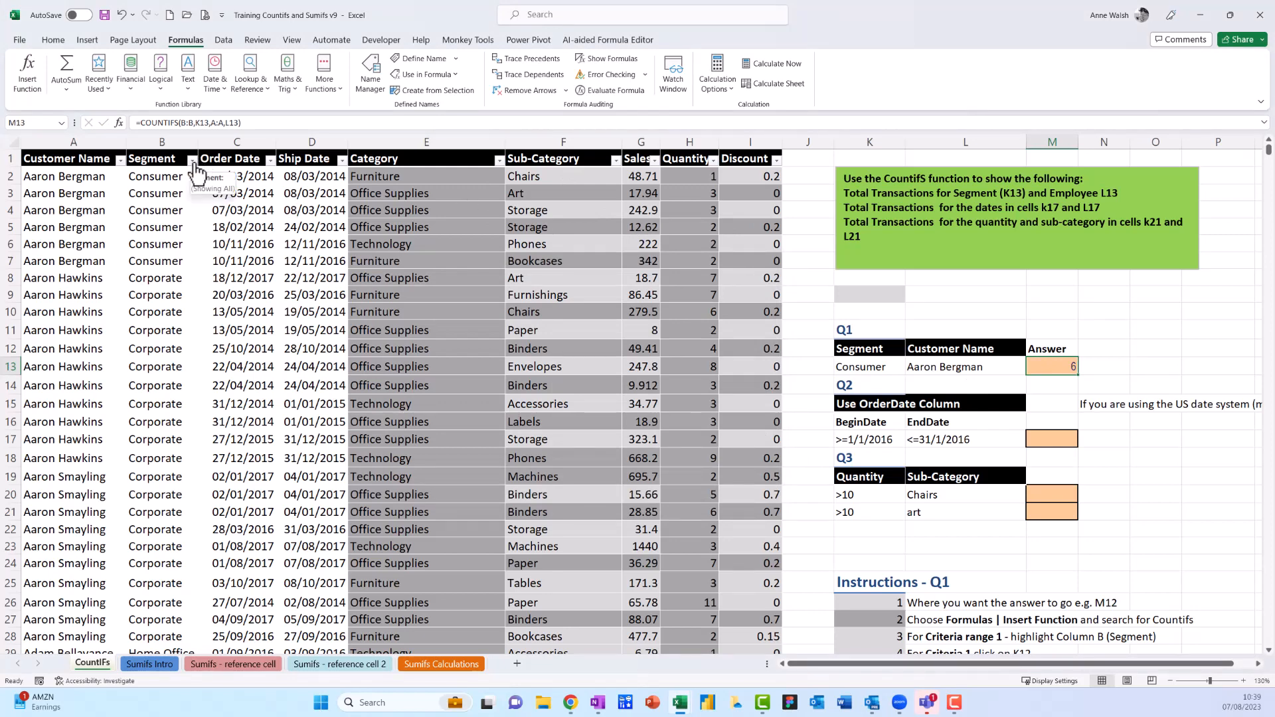
- Filter the Customer Name column to the customer in L13 to check the COUNTIFS answer
left_click(121, 160)
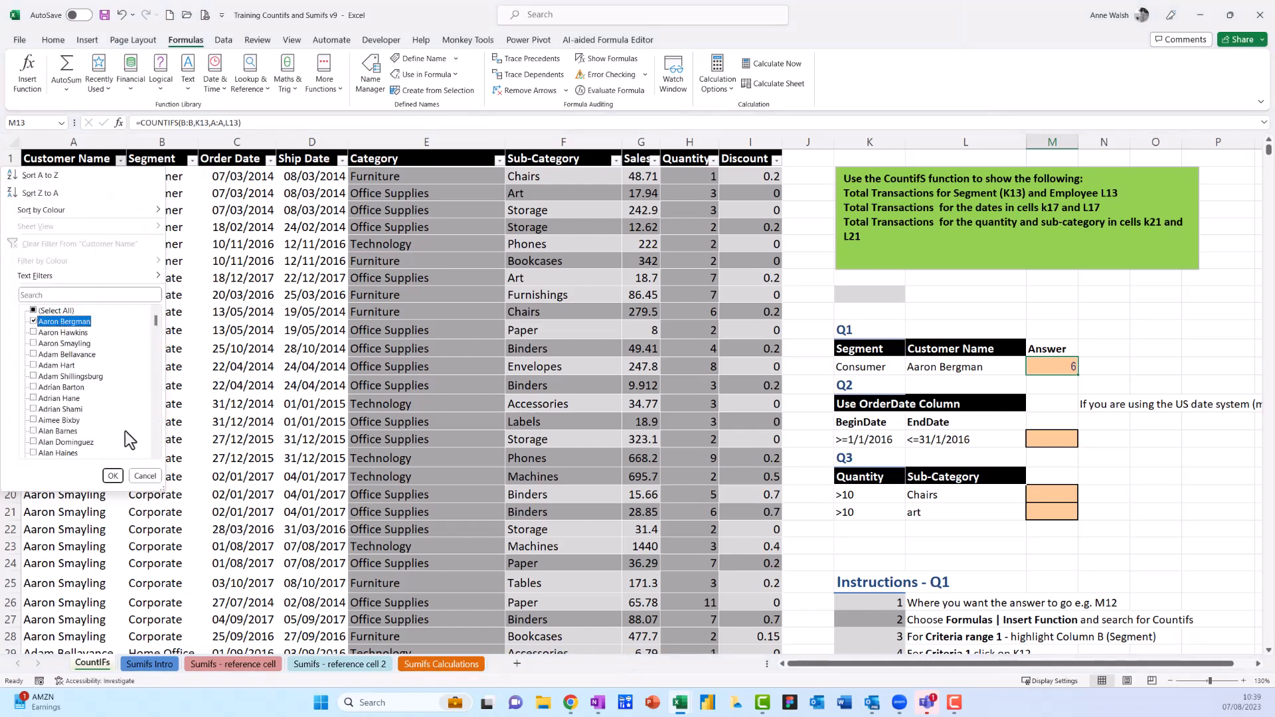
left_click(113, 476)
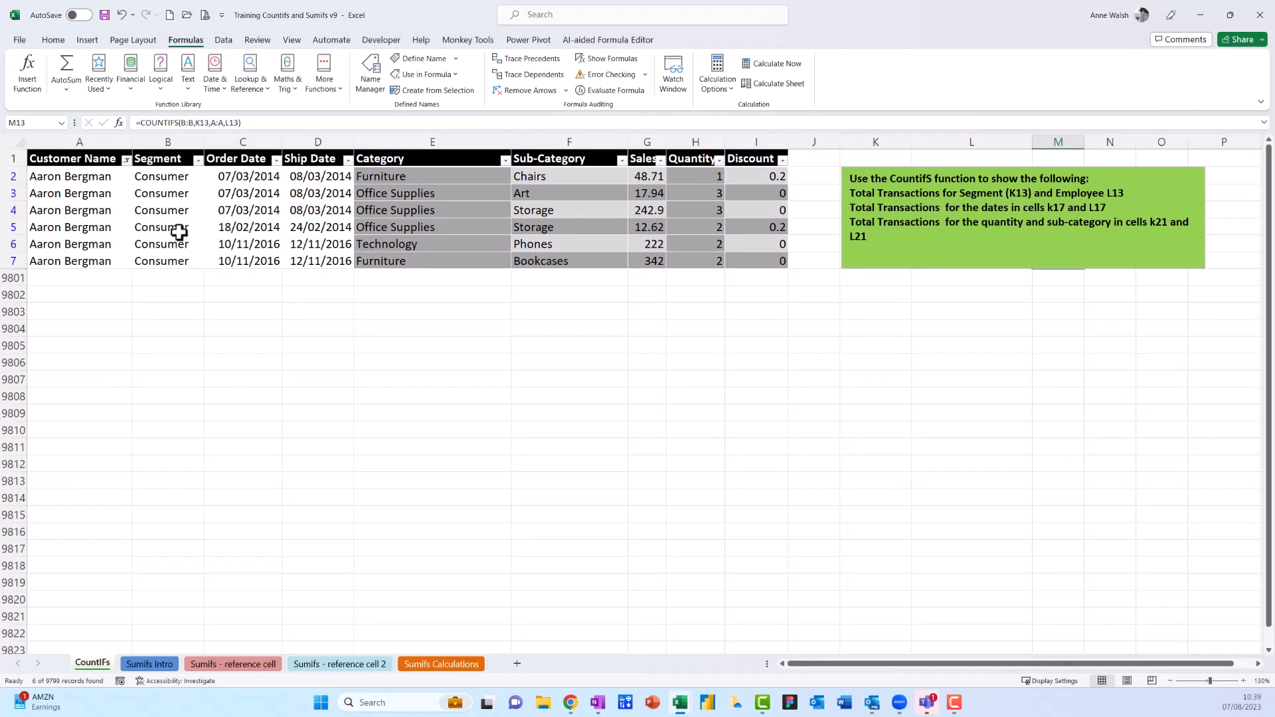
mouse_move(178, 174)
left_mouse_down()
mouse_move(186, 238)
mouse_move(178, 185)
left_mouse_up()
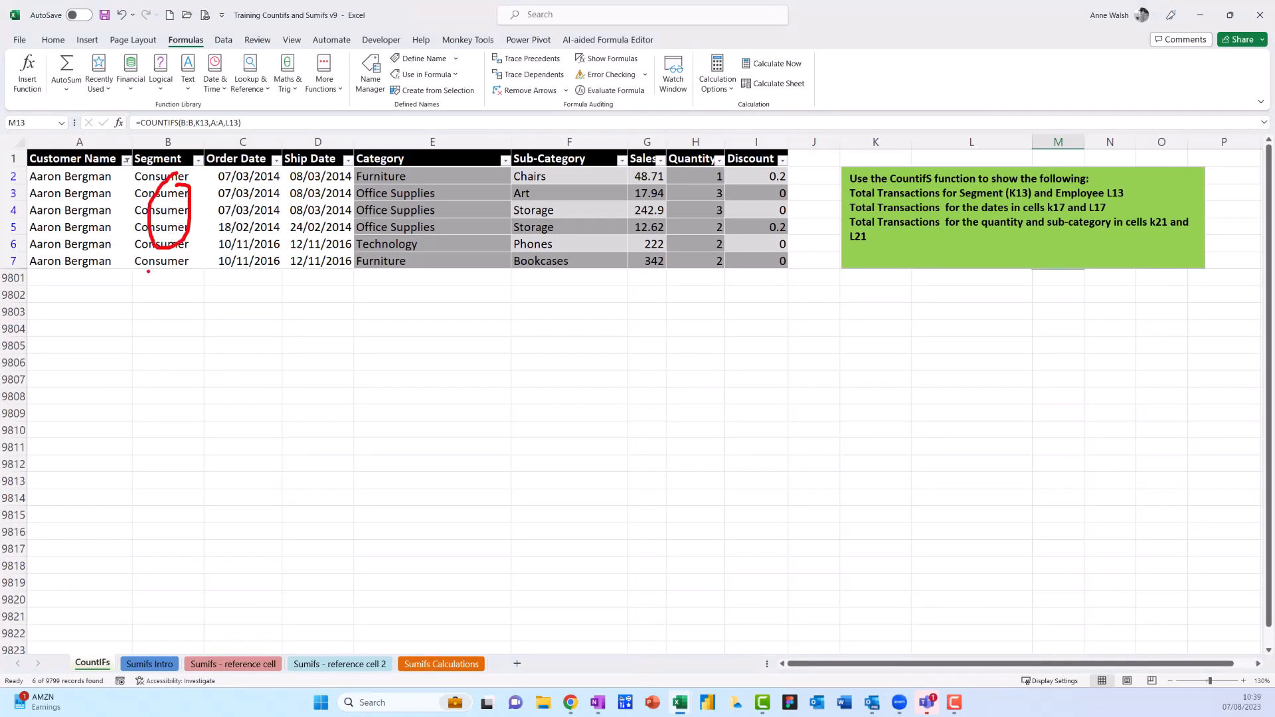
left_click_drag(154, 267, 99, 537)
mouse_move(73, 626)
left_mouse_down()
mouse_move(13, 666)
mouse_move(79, 634)
left_mouse_up()
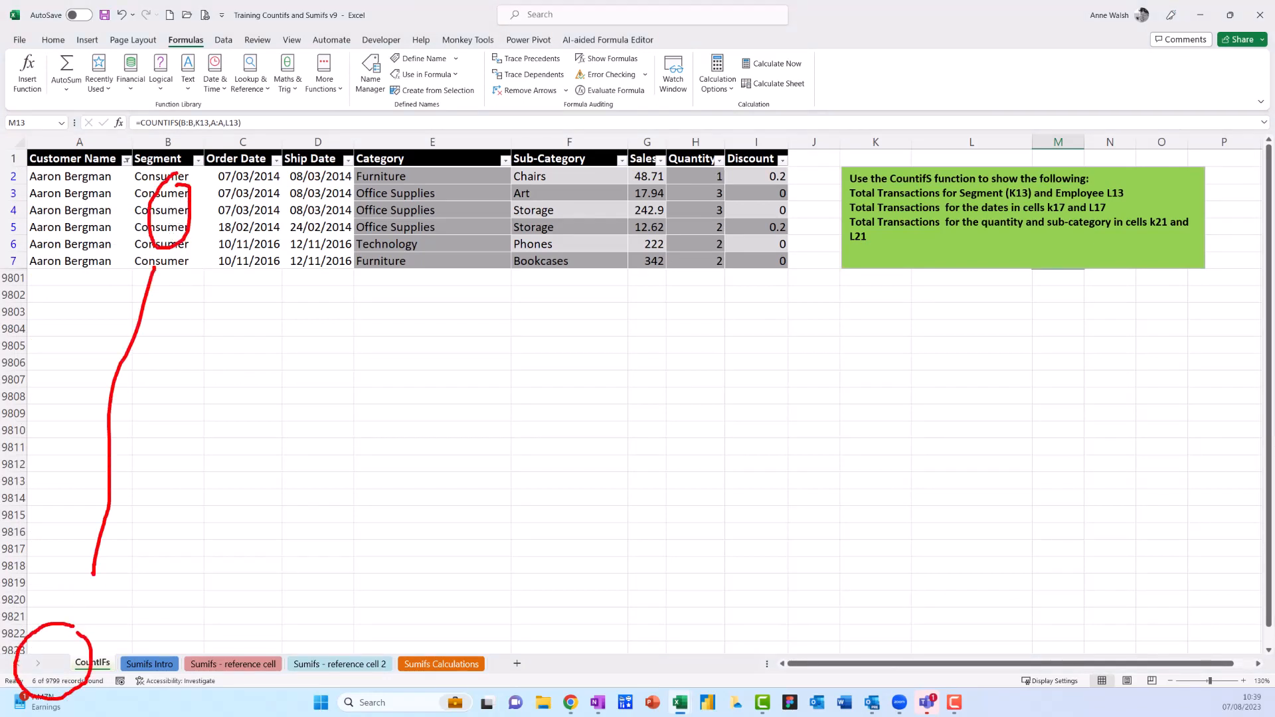
key("Escape")
- Clear the customer name filter so all data rows are shown
left_click(247, 227)
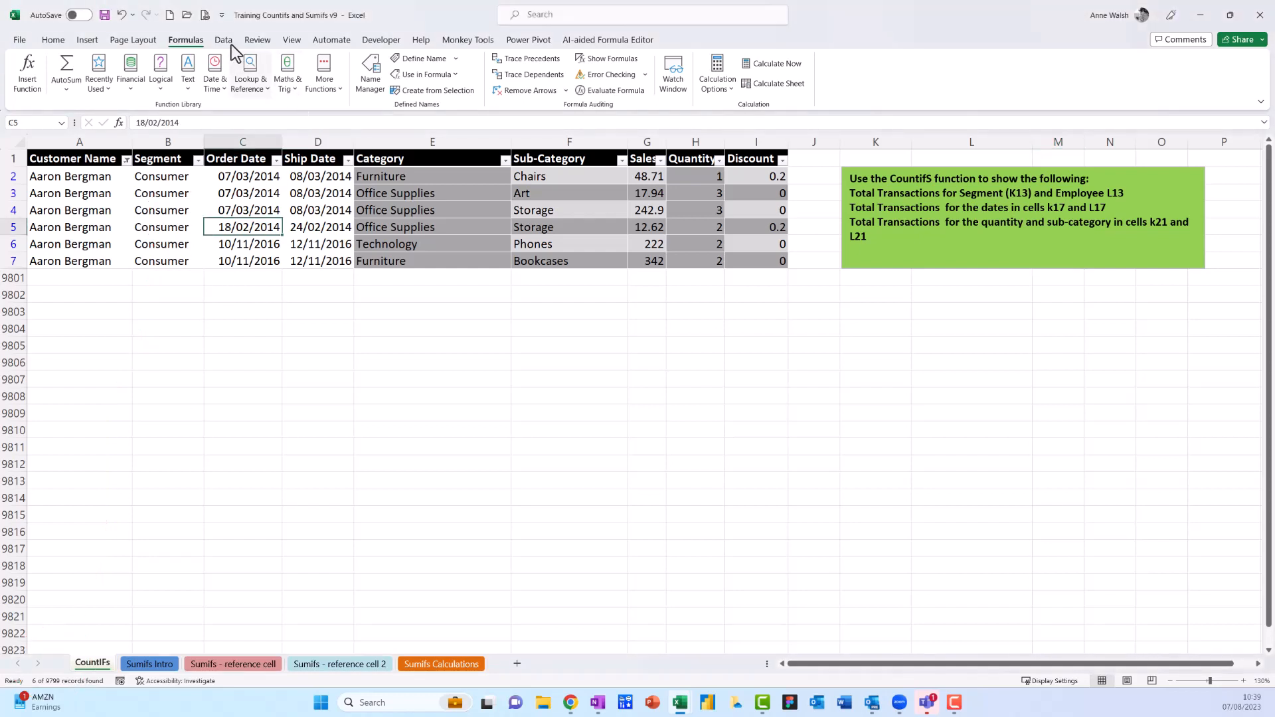
mouse_move(221, 25)
left_mouse_down()
mouse_move(199, 34)
mouse_move(242, 58)
mouse_move(220, 25)
left_mouse_up()
key("Escape")
left_click(225, 40)
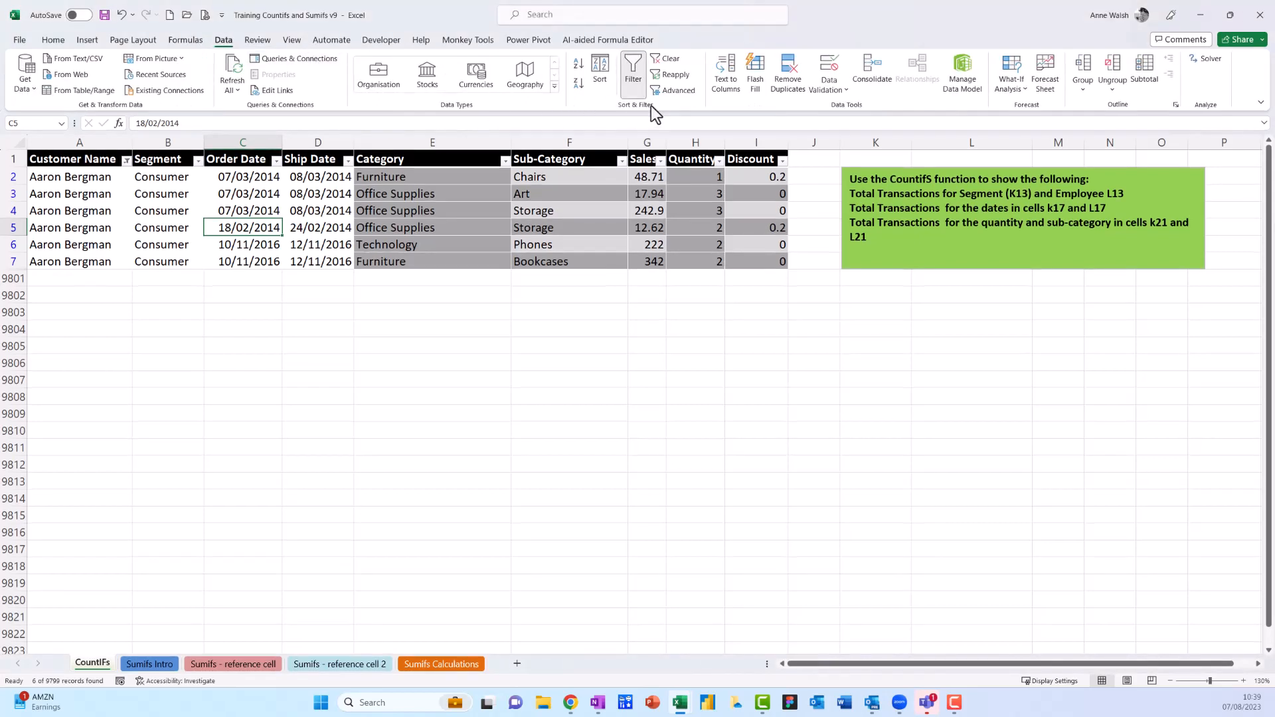
mouse_move(698, 53)
left_mouse_down()
mouse_move(647, 52)
mouse_move(699, 64)
left_mouse_up()
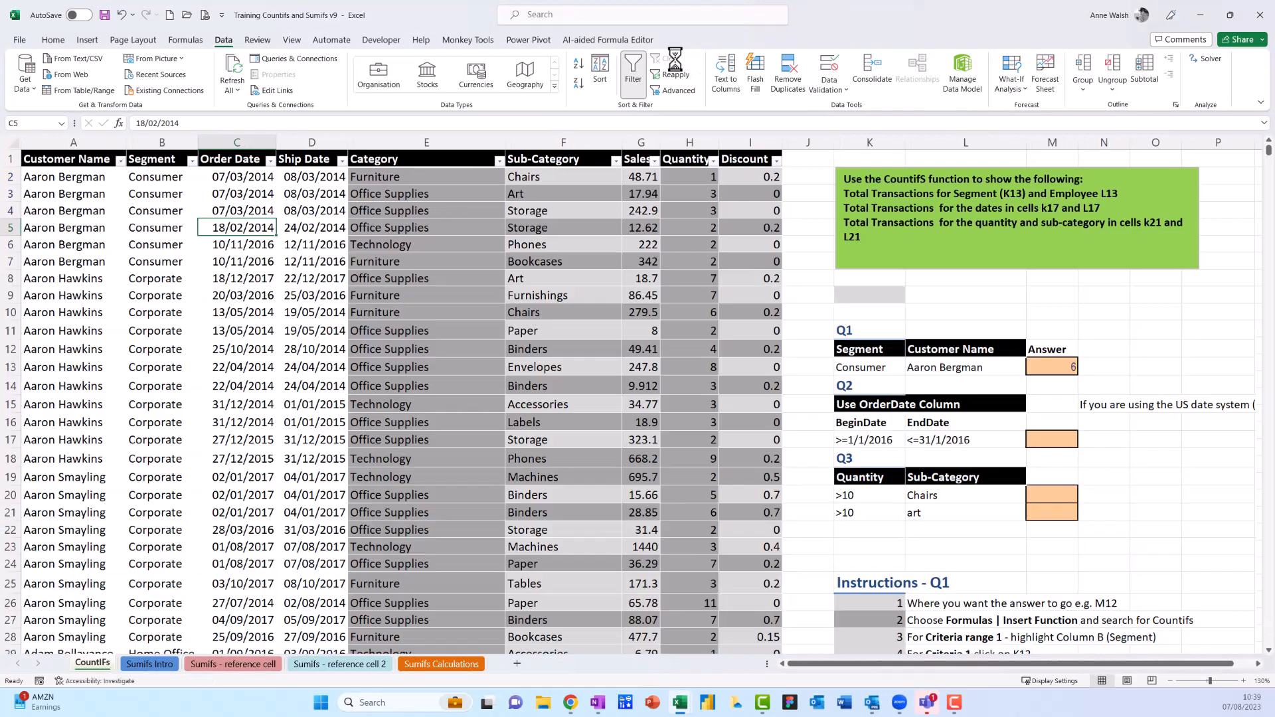
left_click(667, 58)
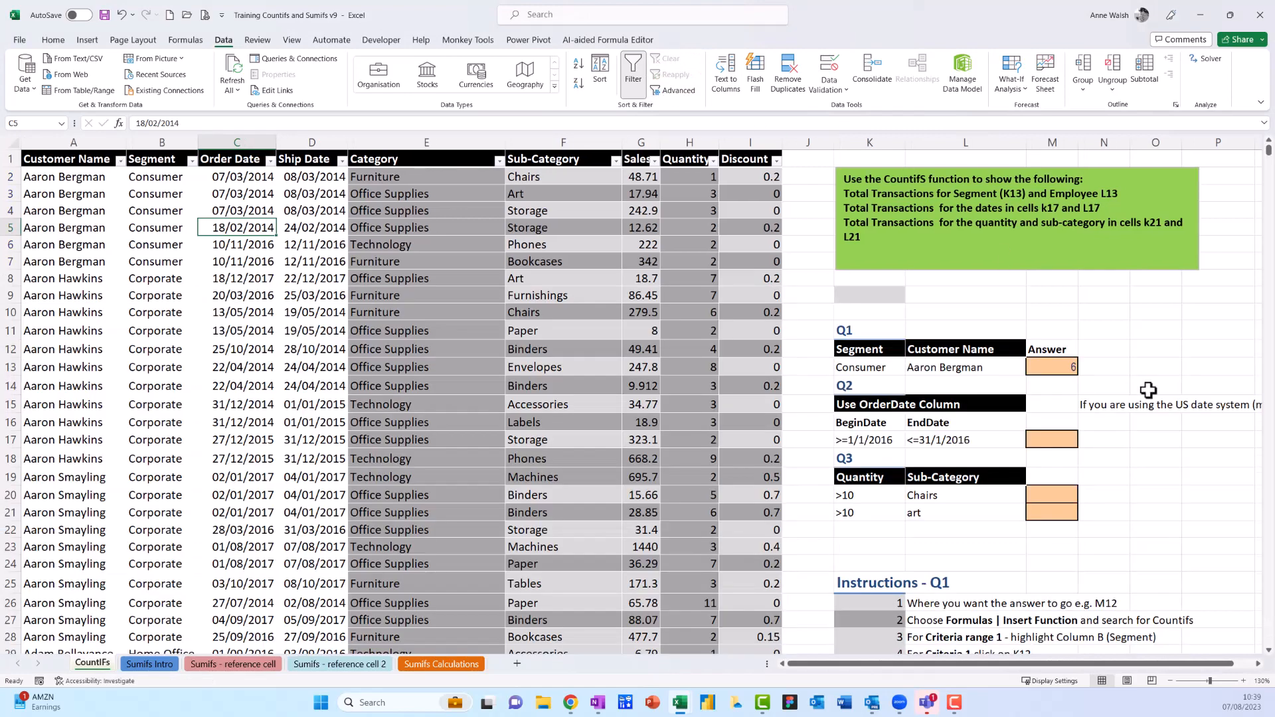
left_click(1046, 440)
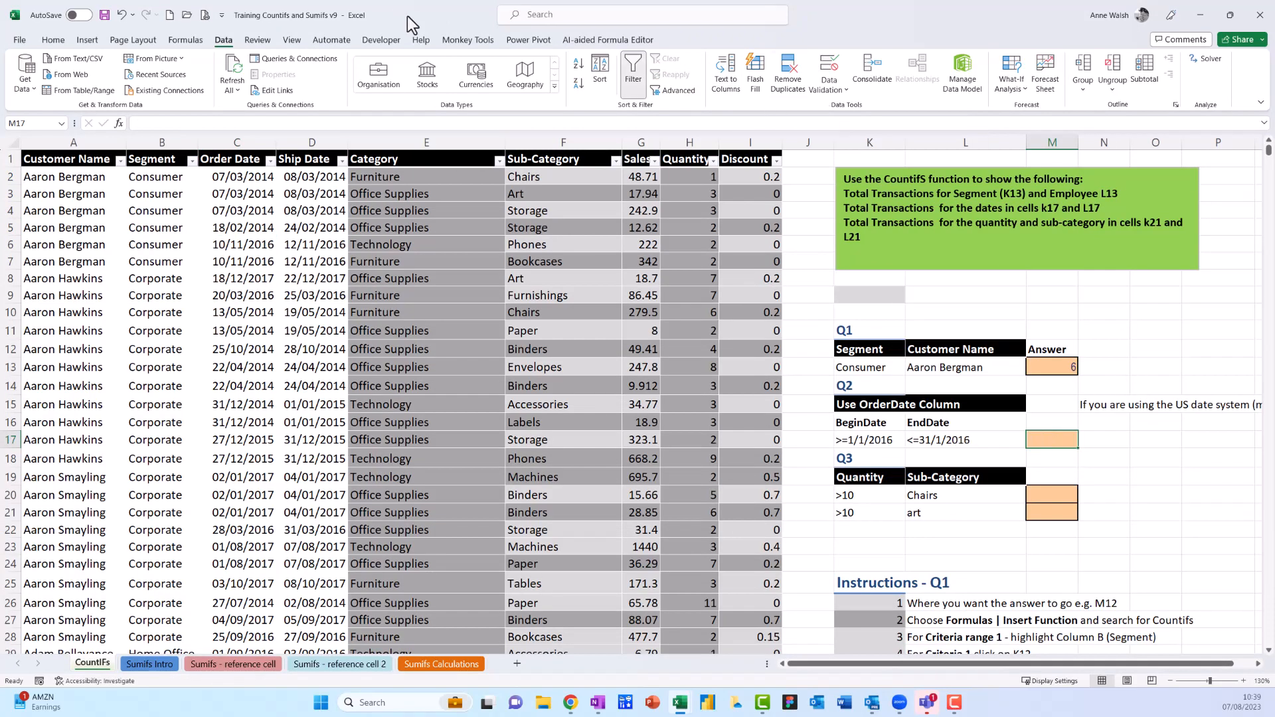
left_click(184, 41)
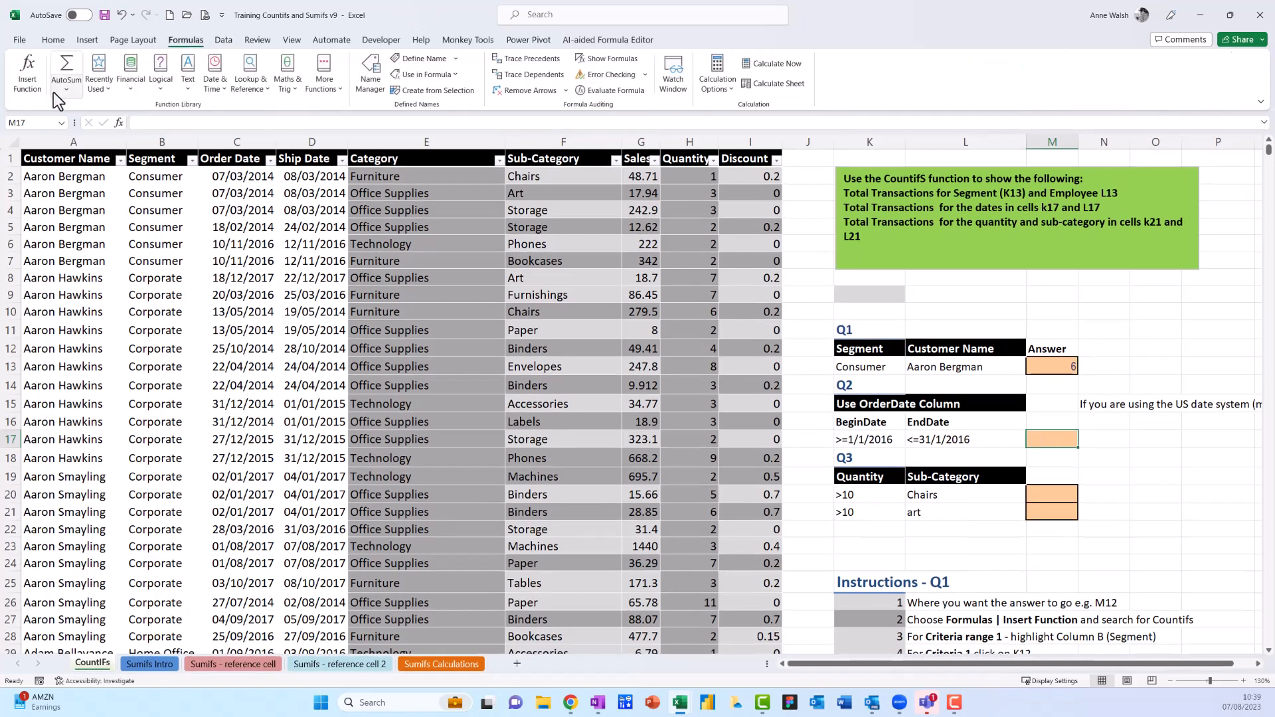
left_click(36, 88)
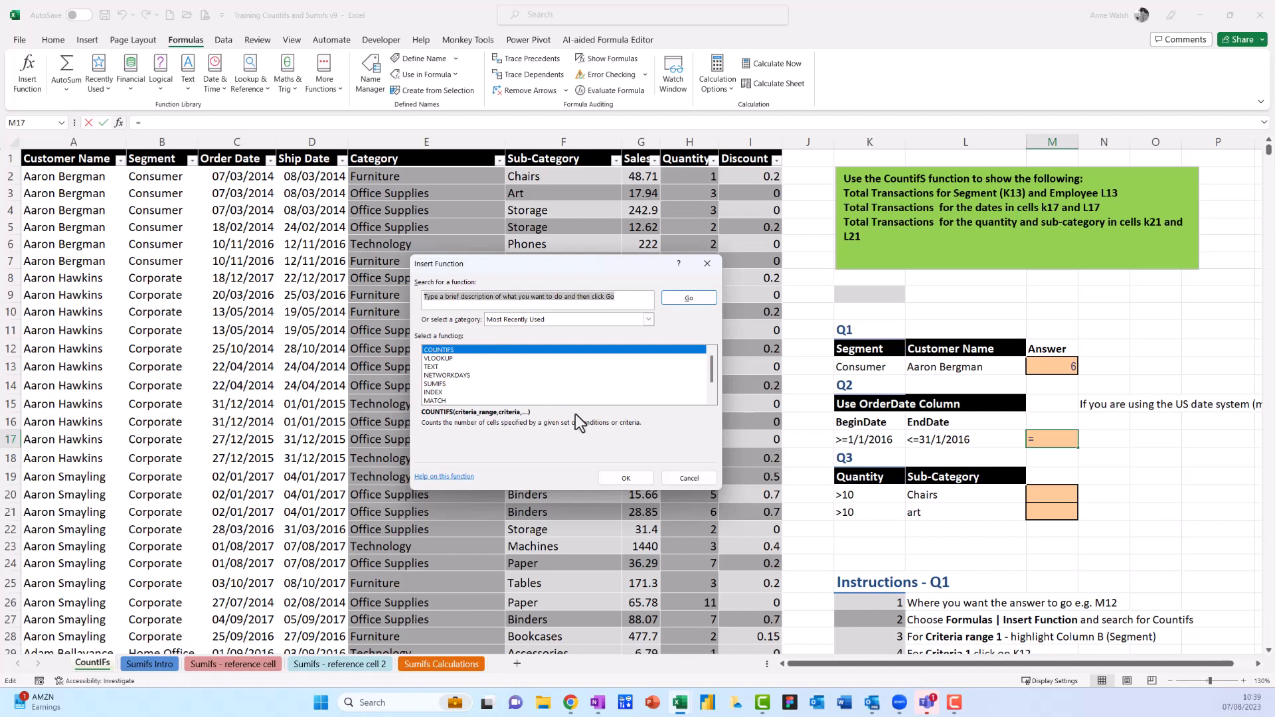
left_click(628, 479)
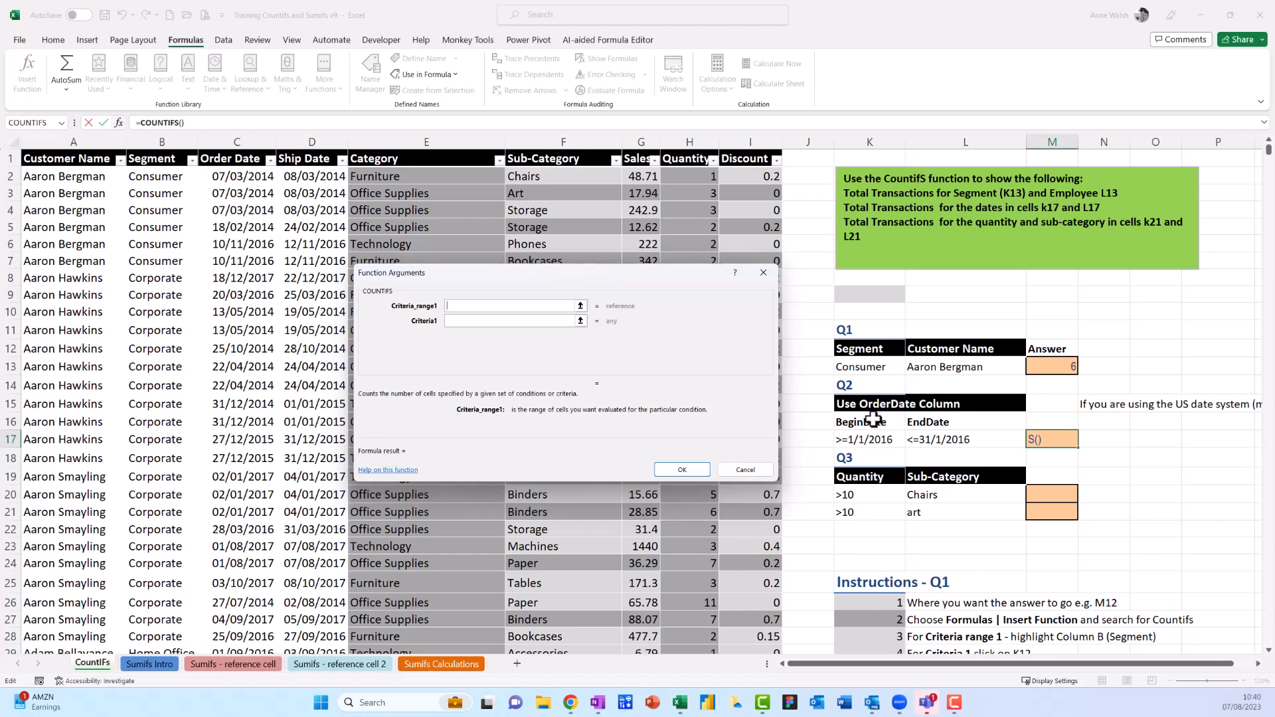
left_click_drag(875, 424, 879, 462)
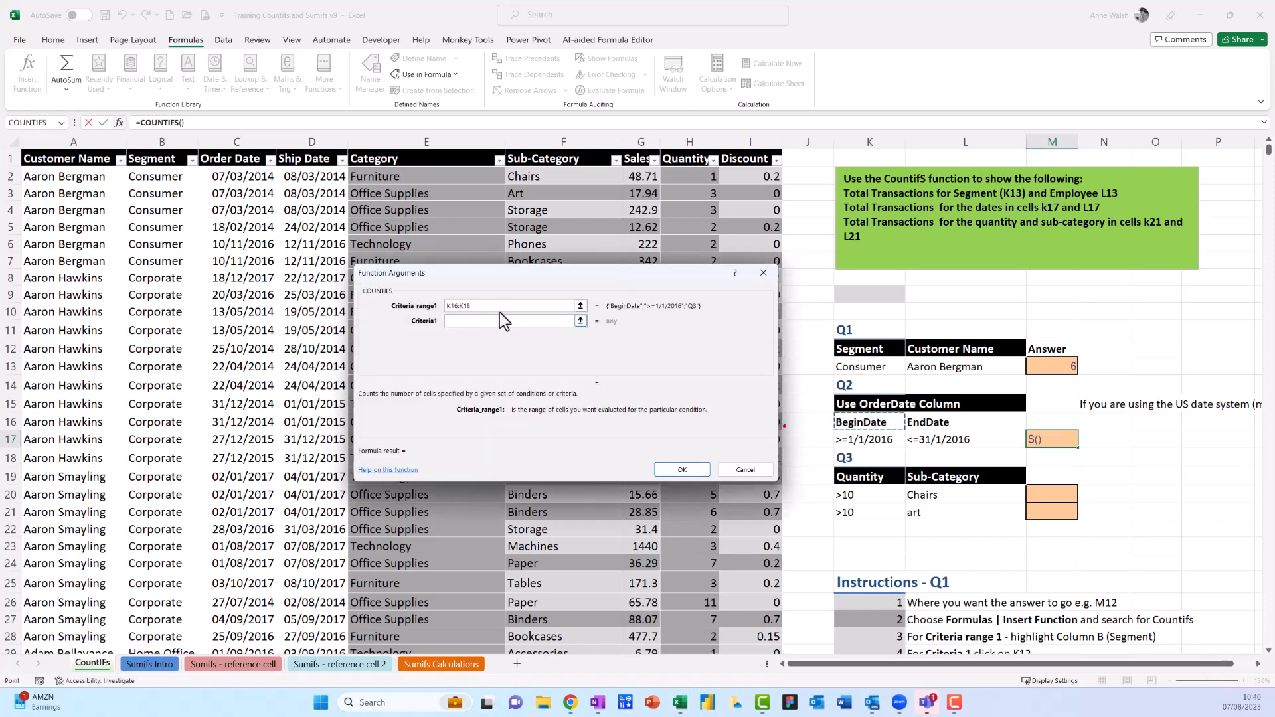
key("BackSpace")
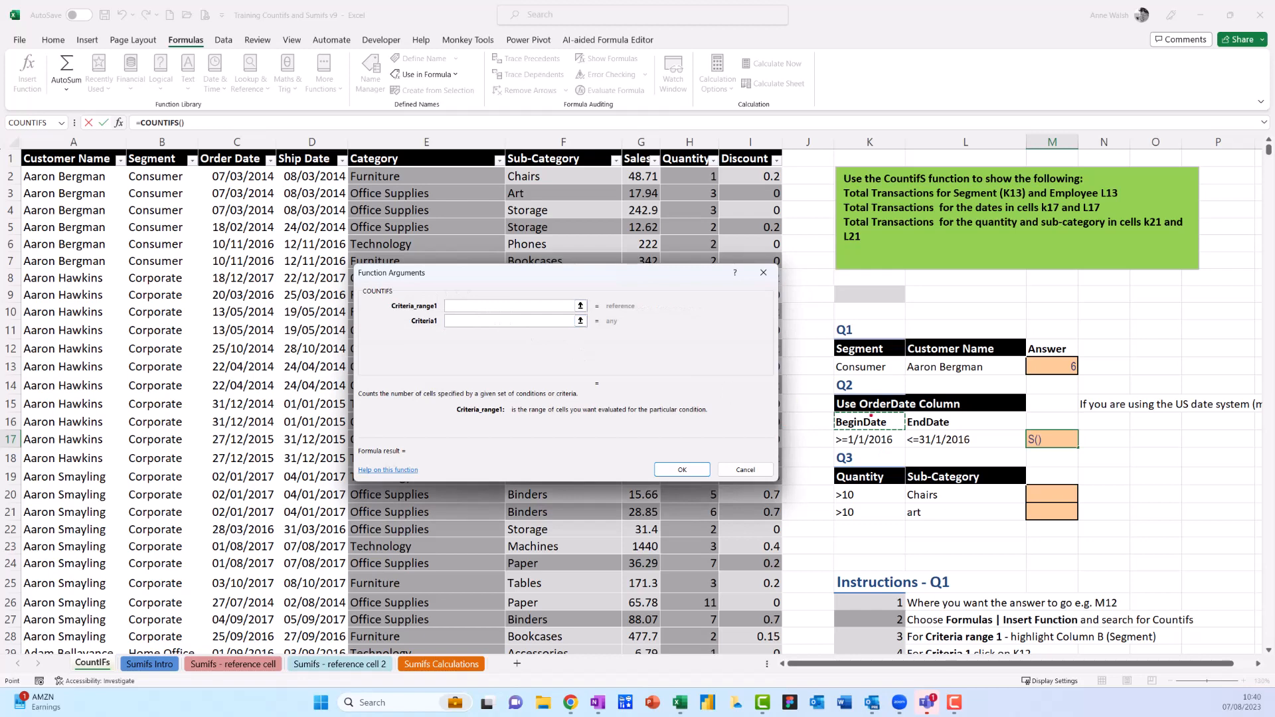
key("Escape")
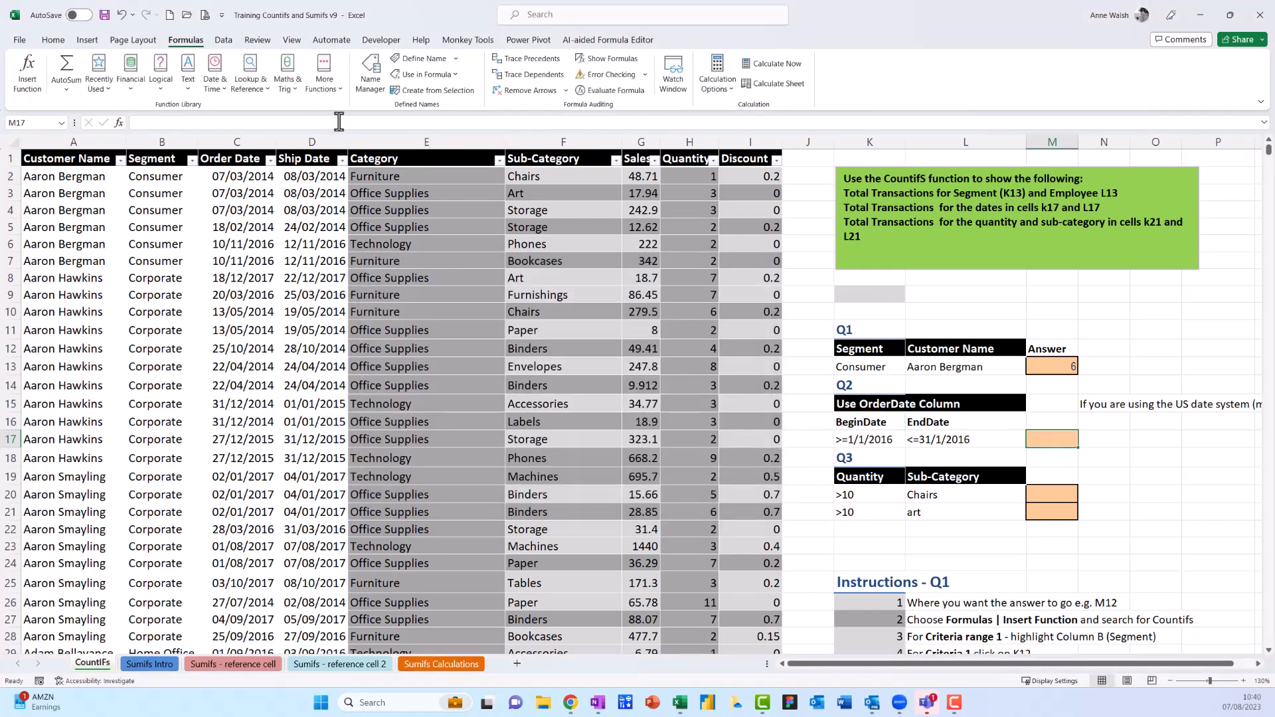
- Start a COUNTIFS formula in M17 with the Order Date column C:C matching the begin-date criterion in K17
left_click(35, 71)
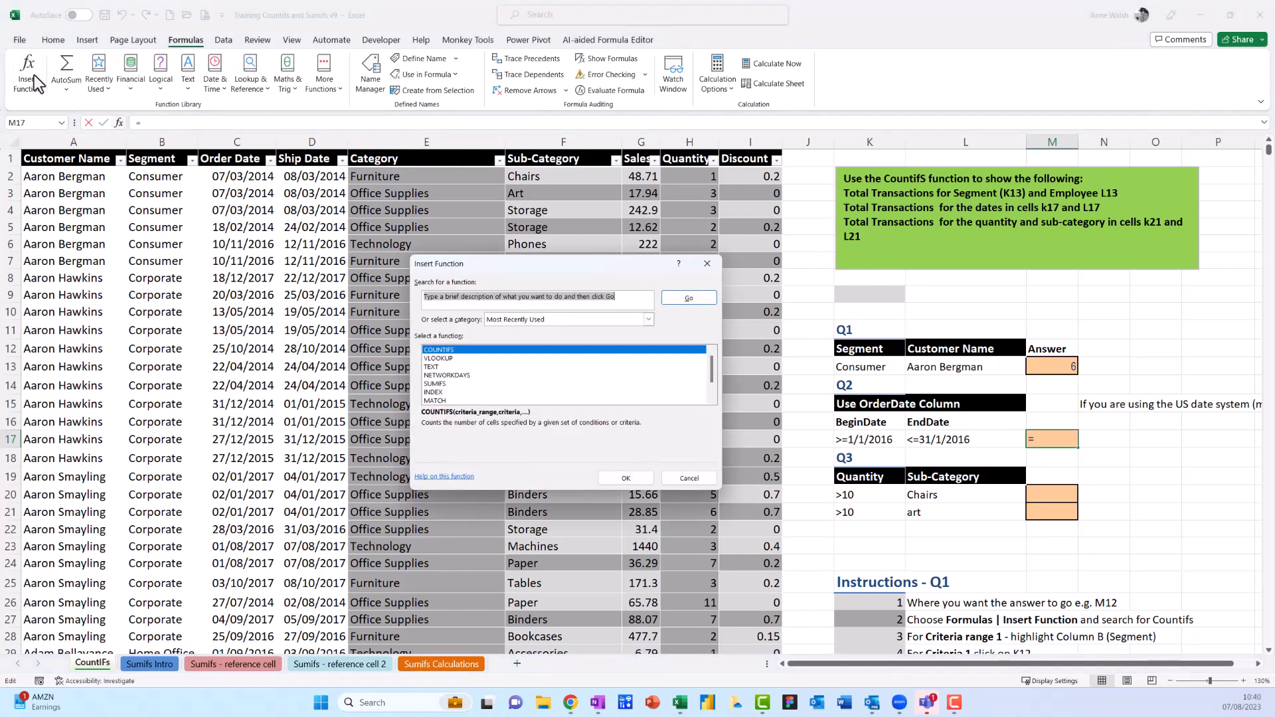
left_click(640, 479)
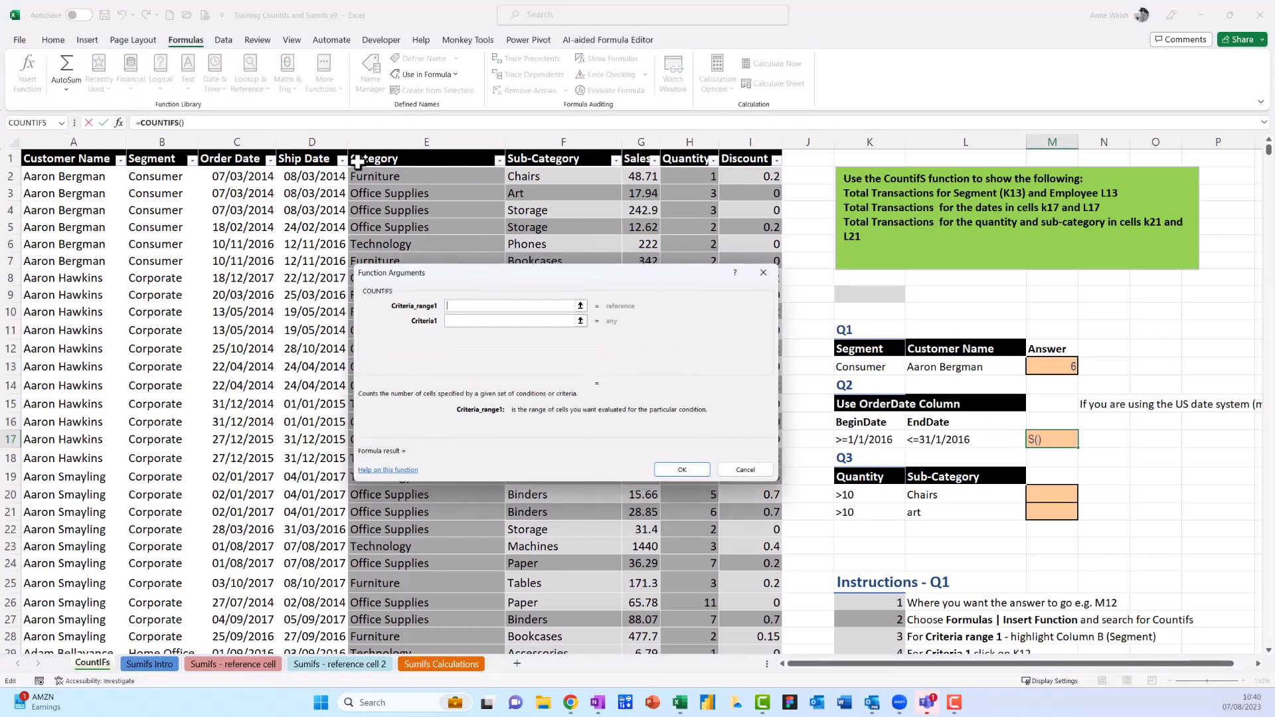
left_click(237, 140)
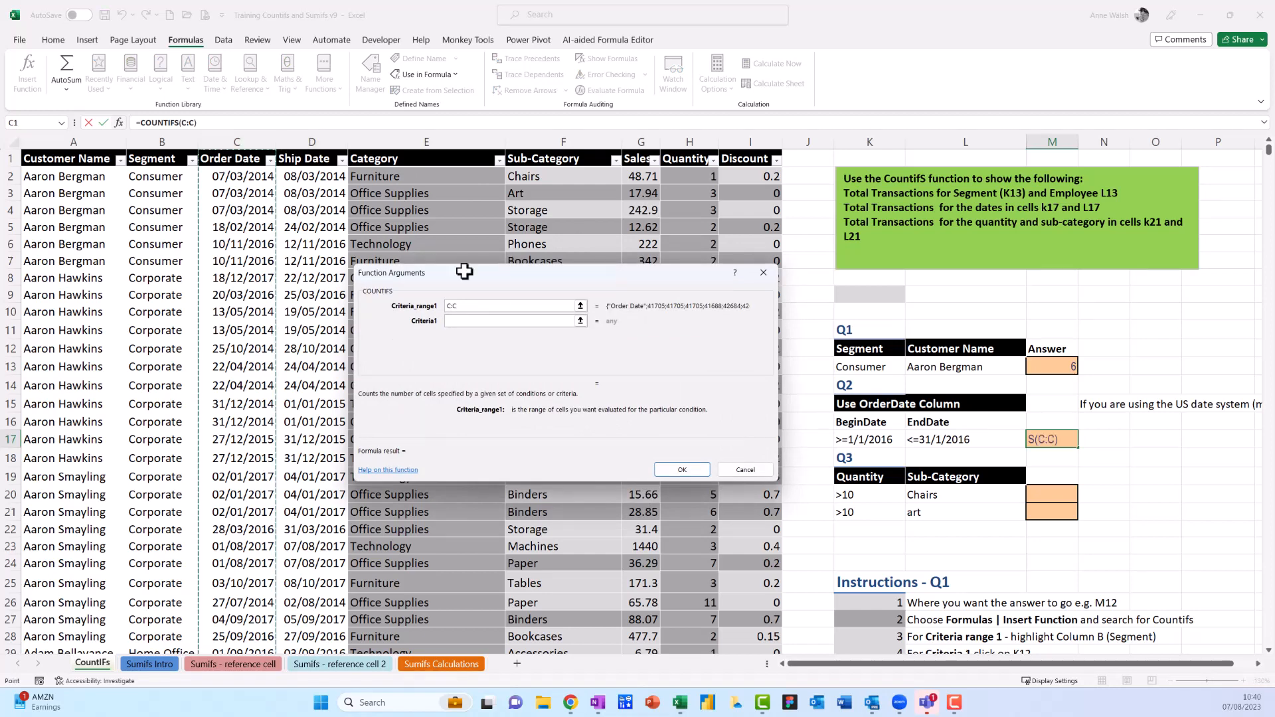
left_click(475, 320)
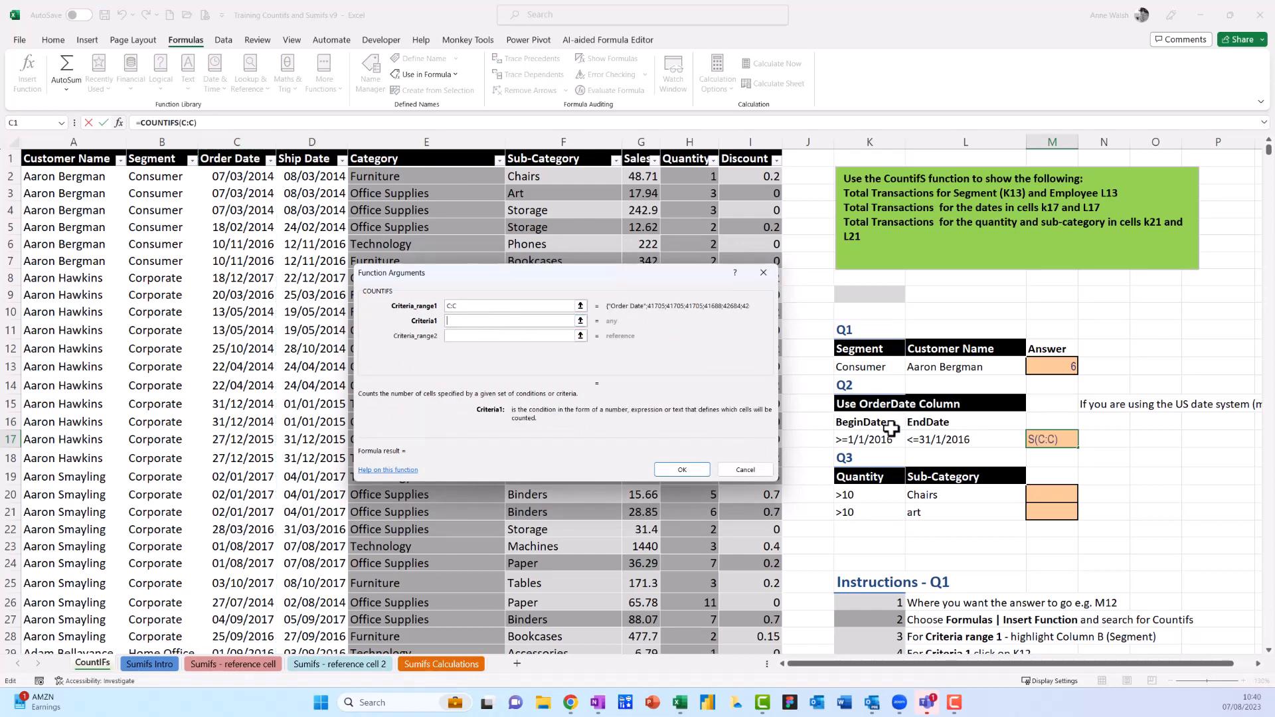
left_click(871, 441)
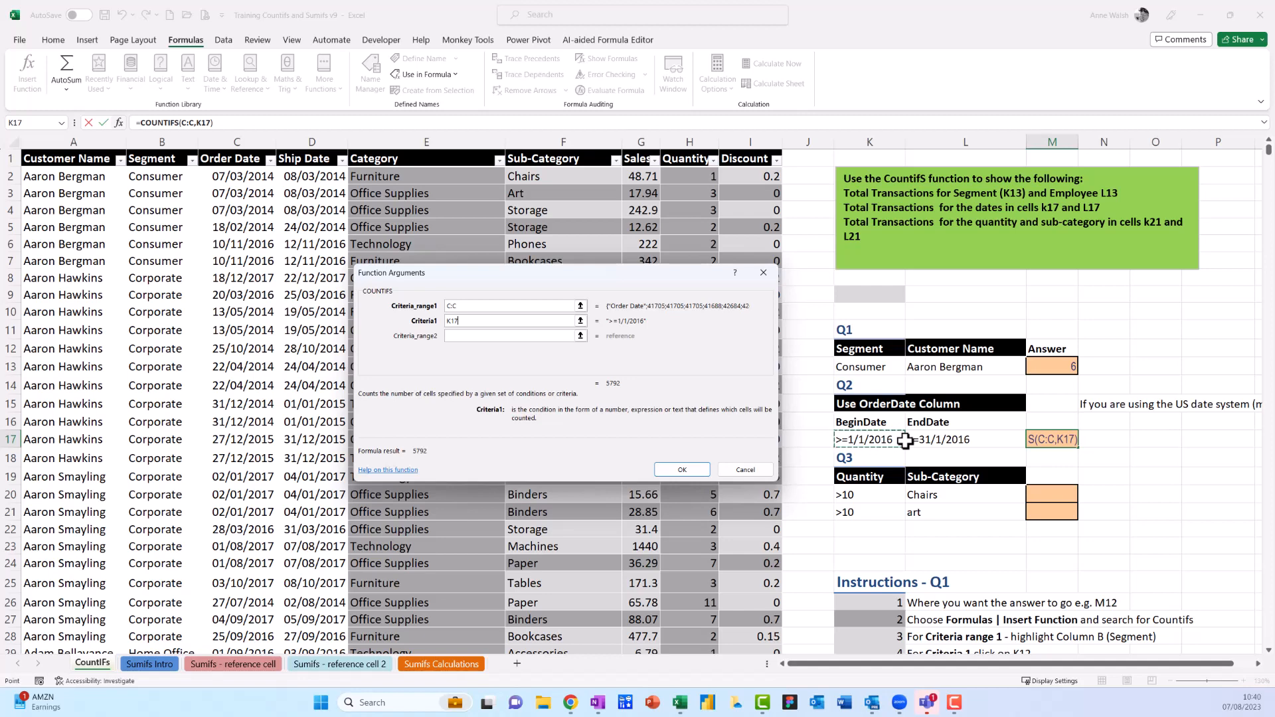
- Add a second condition matching the Order Date column C:C to the end-date criterion in L17 and complete the formula
left_click(467, 335)
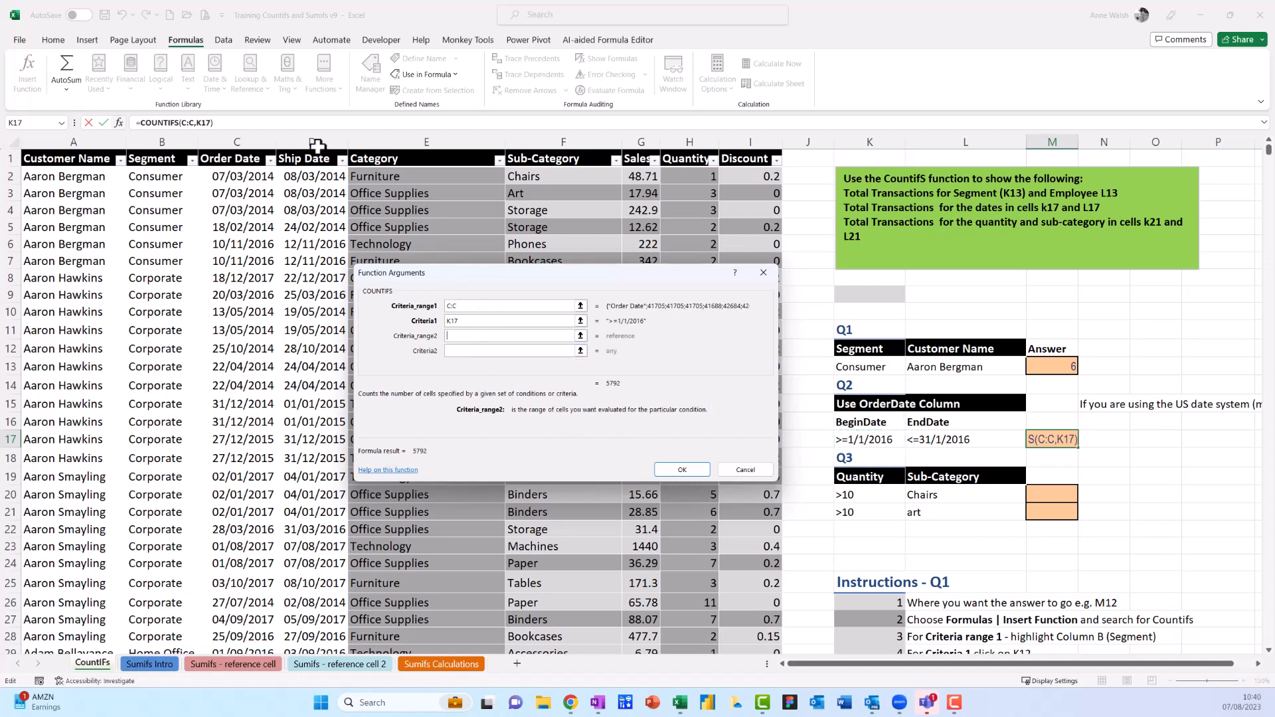
left_click(237, 142)
left_click(458, 348)
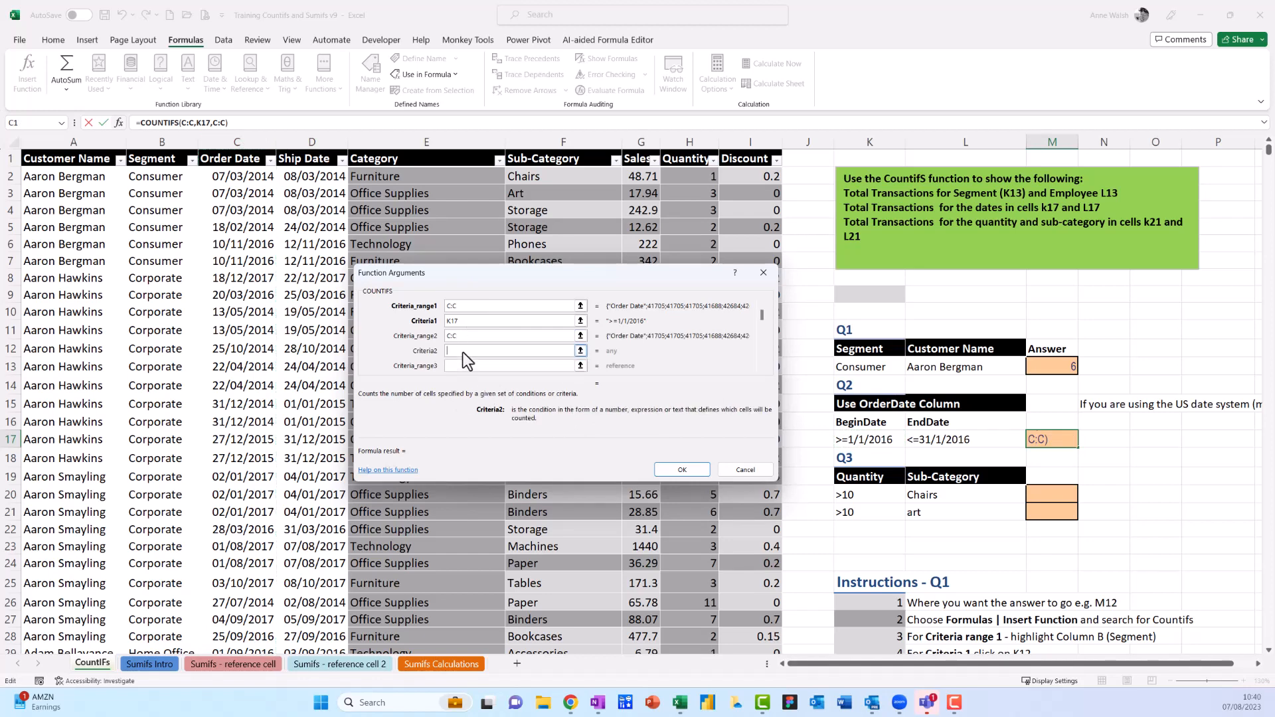
left_click(972, 442)
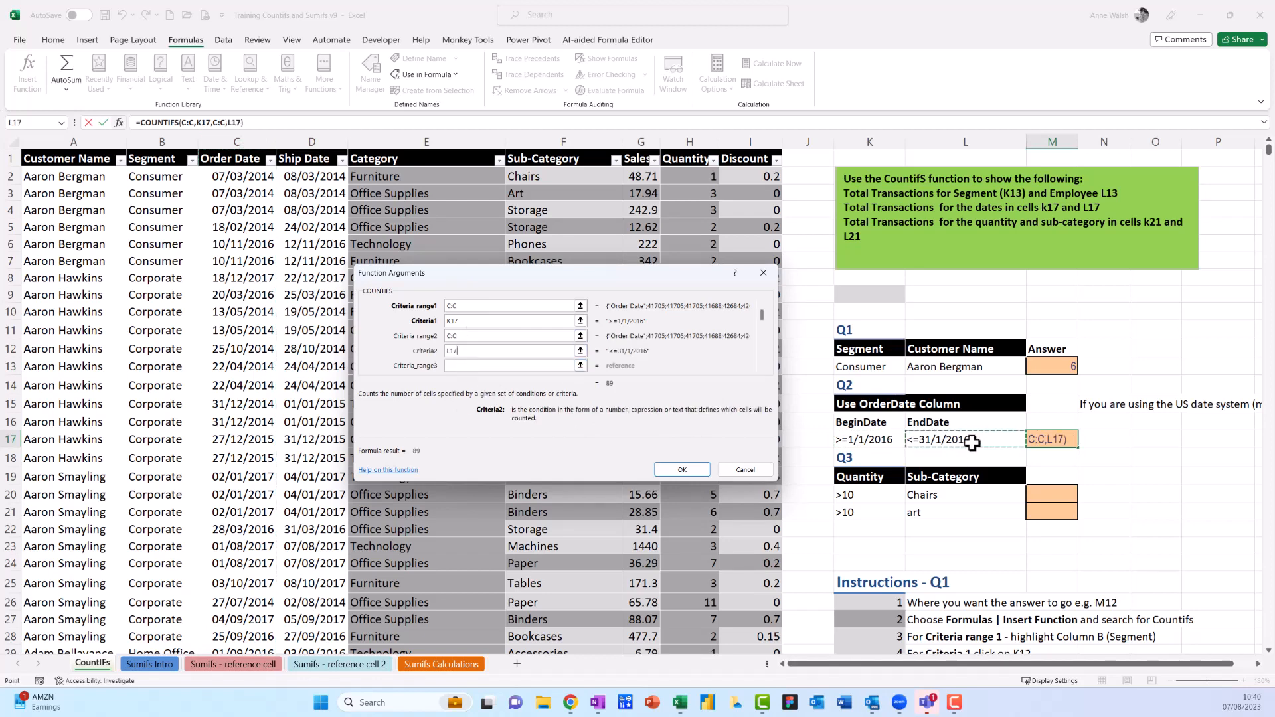
left_click(694, 469)
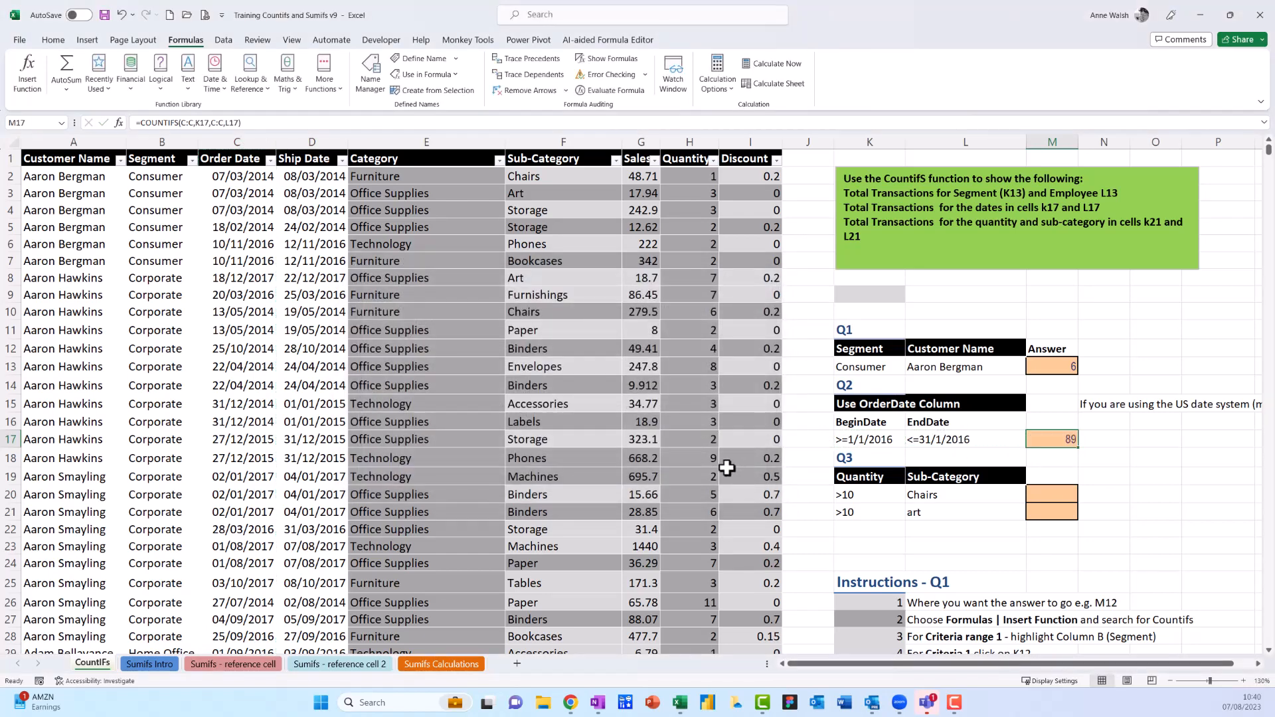
- Start a COUNTIFS formula in M20 with the Quantity column H:H matching the criterion in K20
left_click(1066, 495)
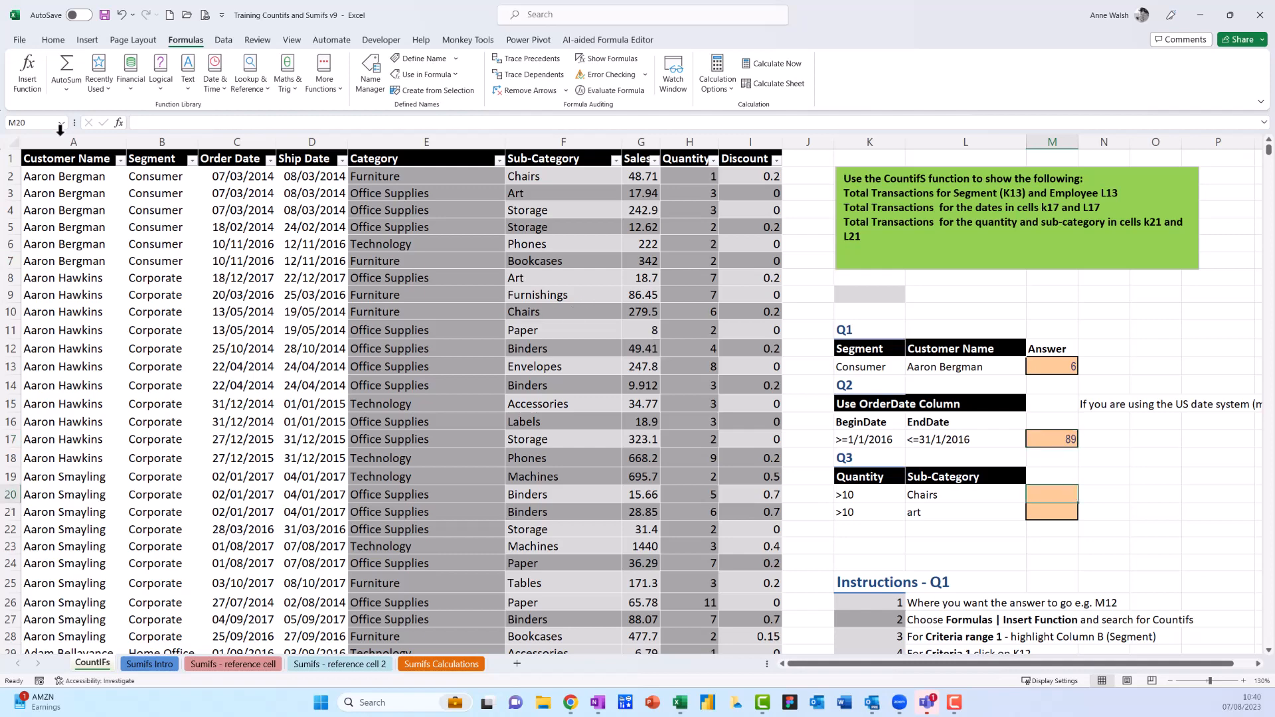
left_click(34, 73)
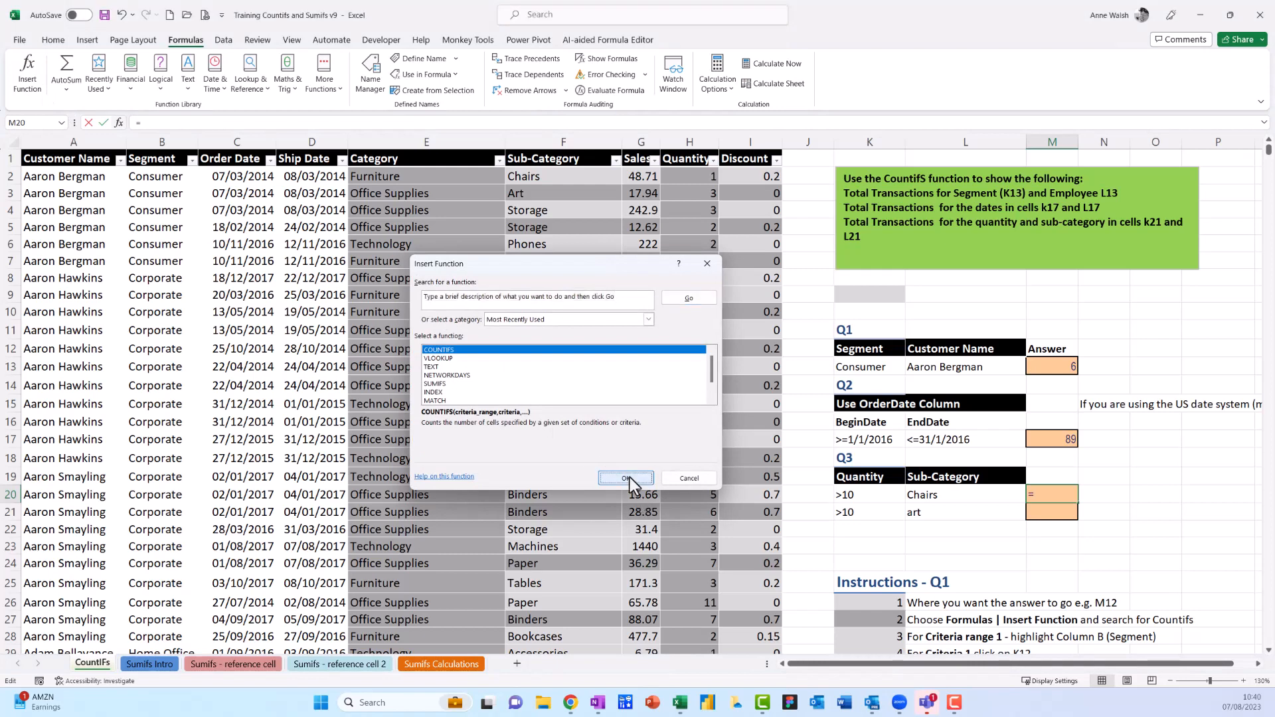
left_click(629, 477)
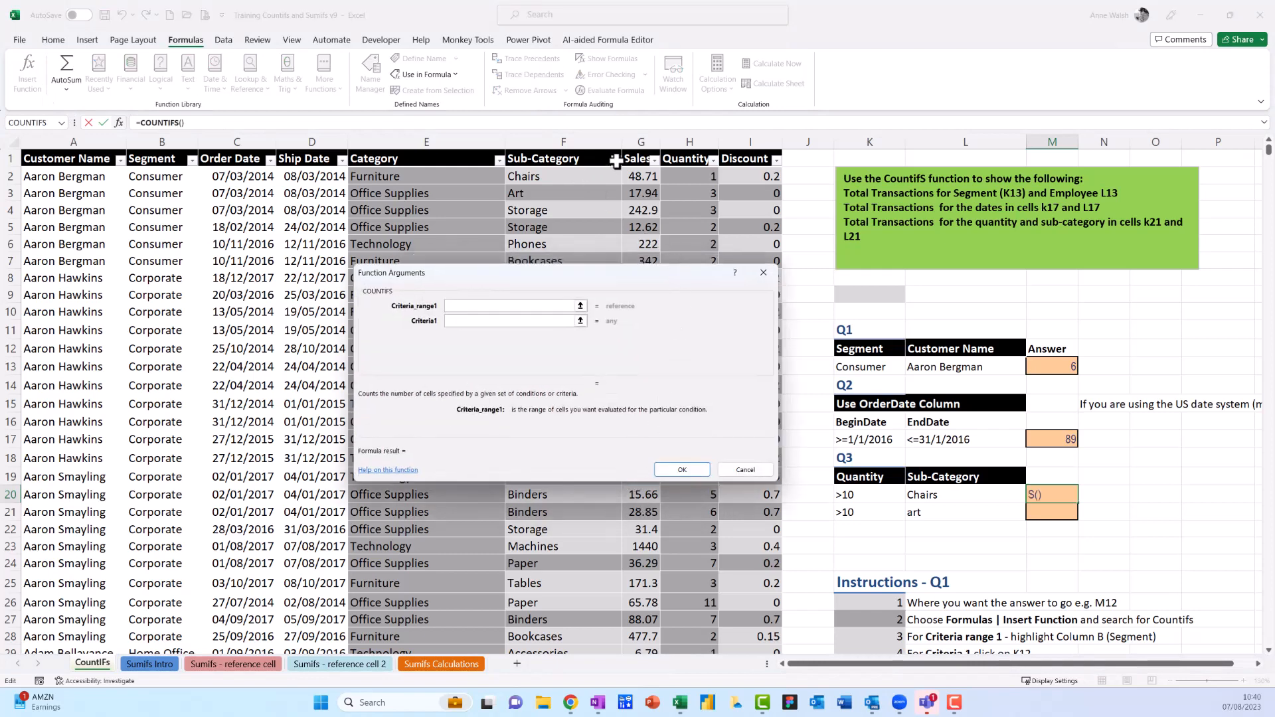
left_click(689, 140)
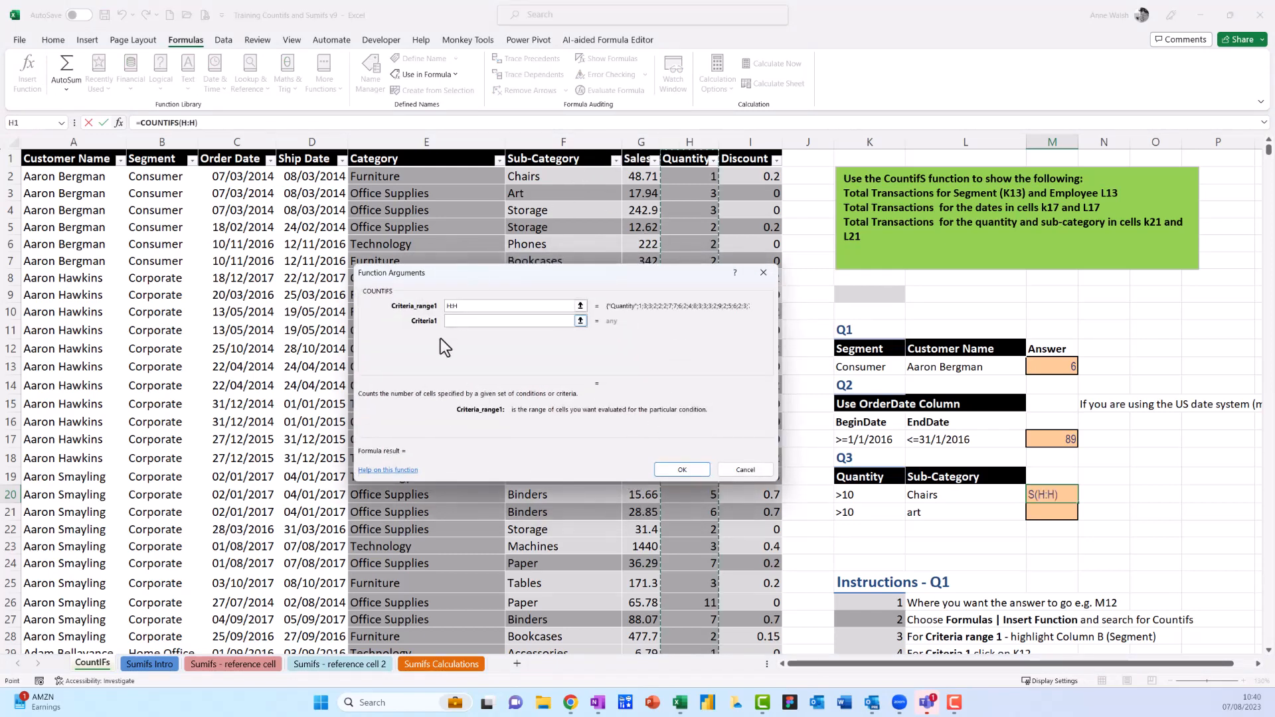
key("Tab")
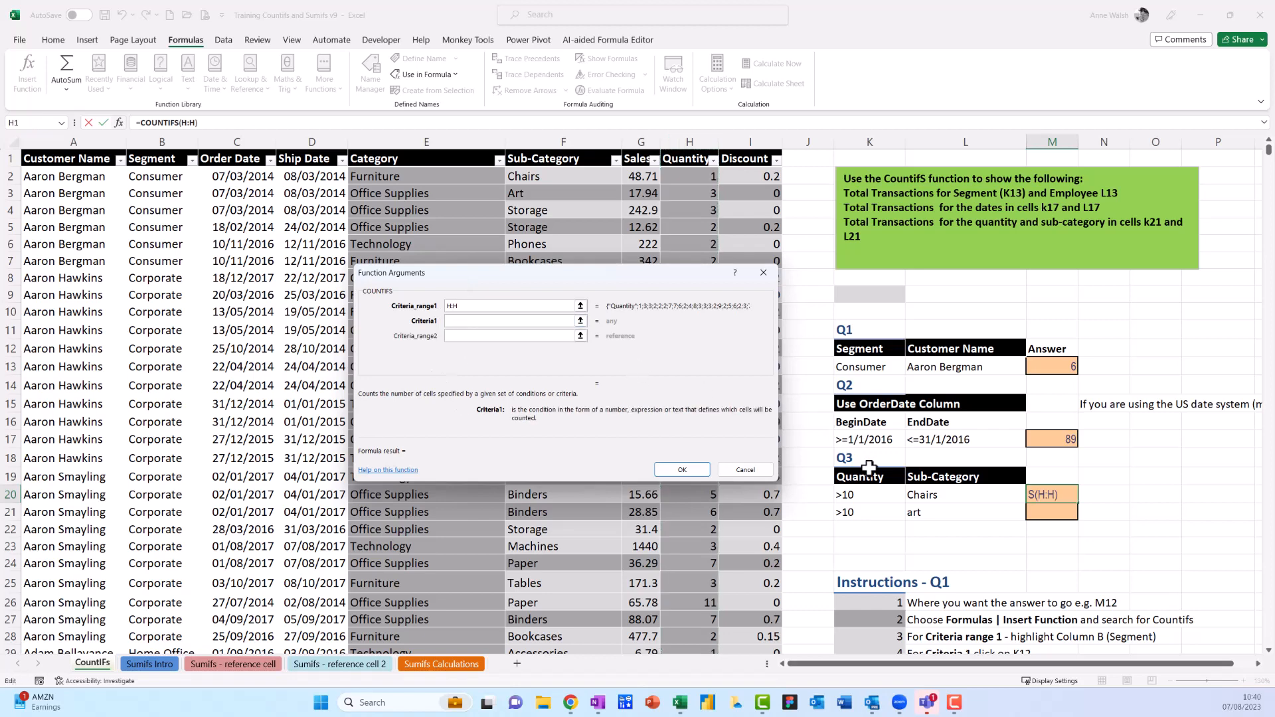
left_click(870, 498)
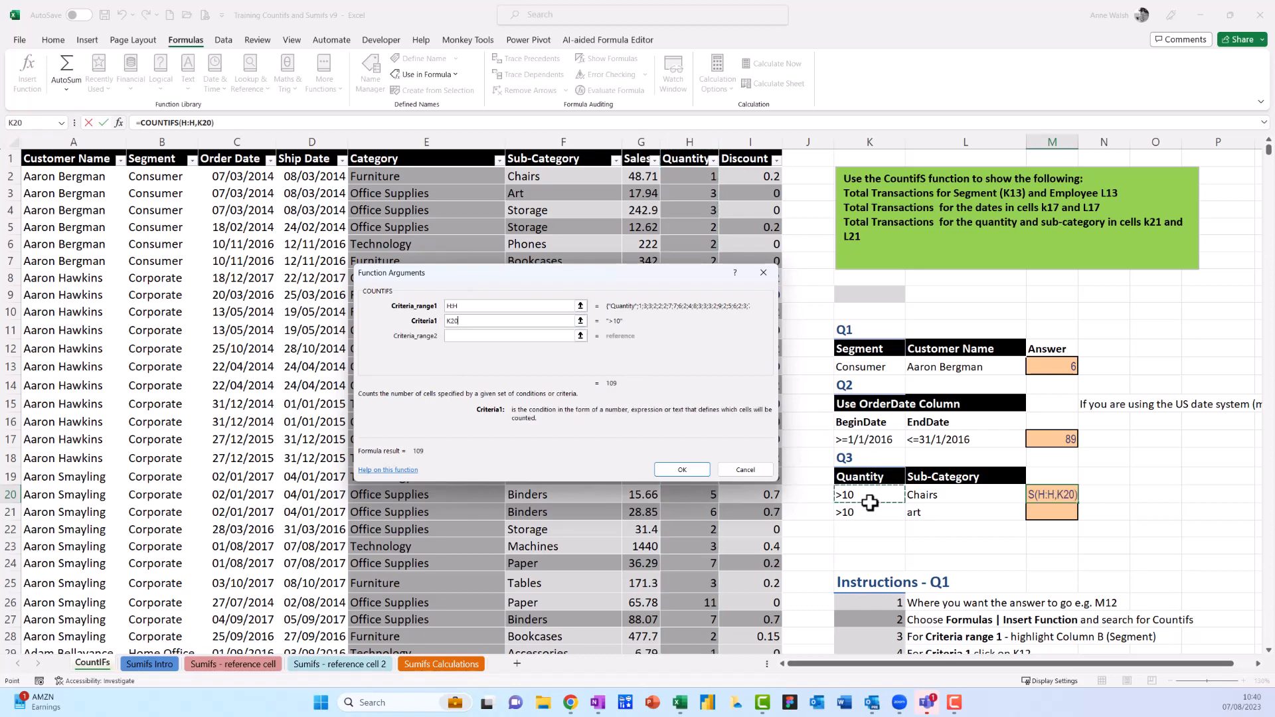
- Add a second condition matching the Sub-Category column F:F to L20, complete the formula, and fill it down to M21
left_click(465, 336)
left_click(560, 140)
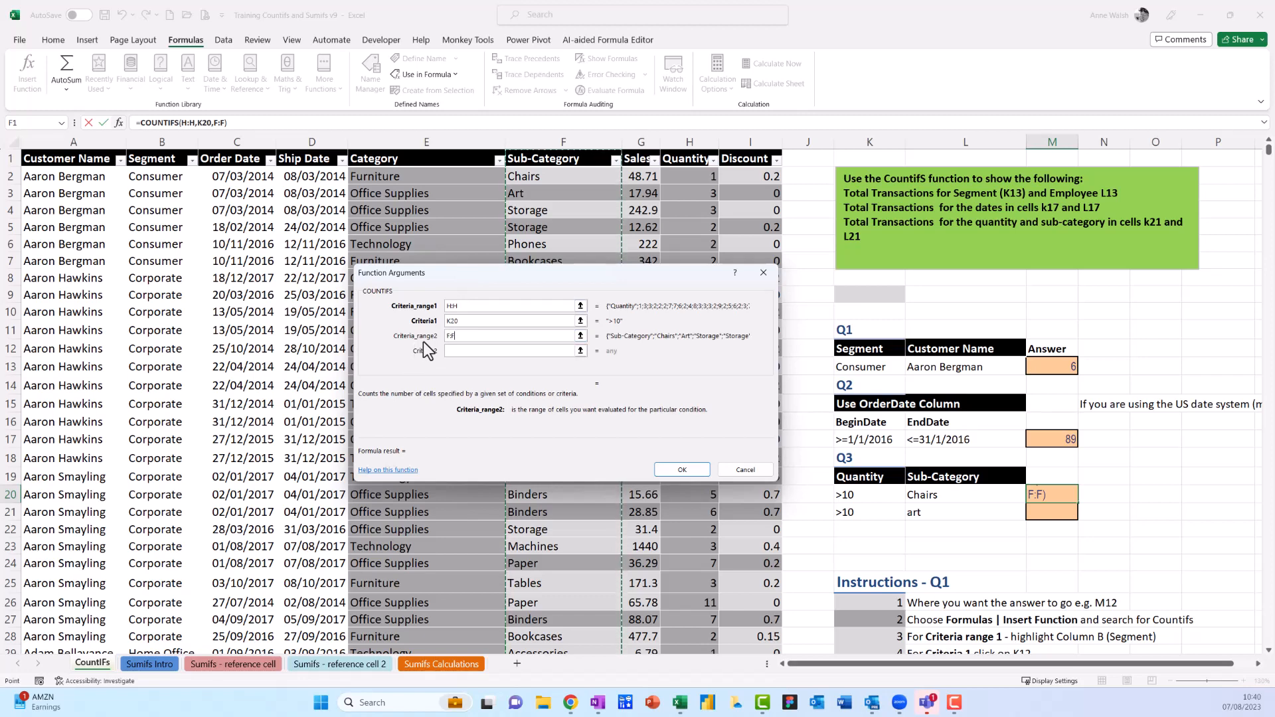
left_click(480, 350)
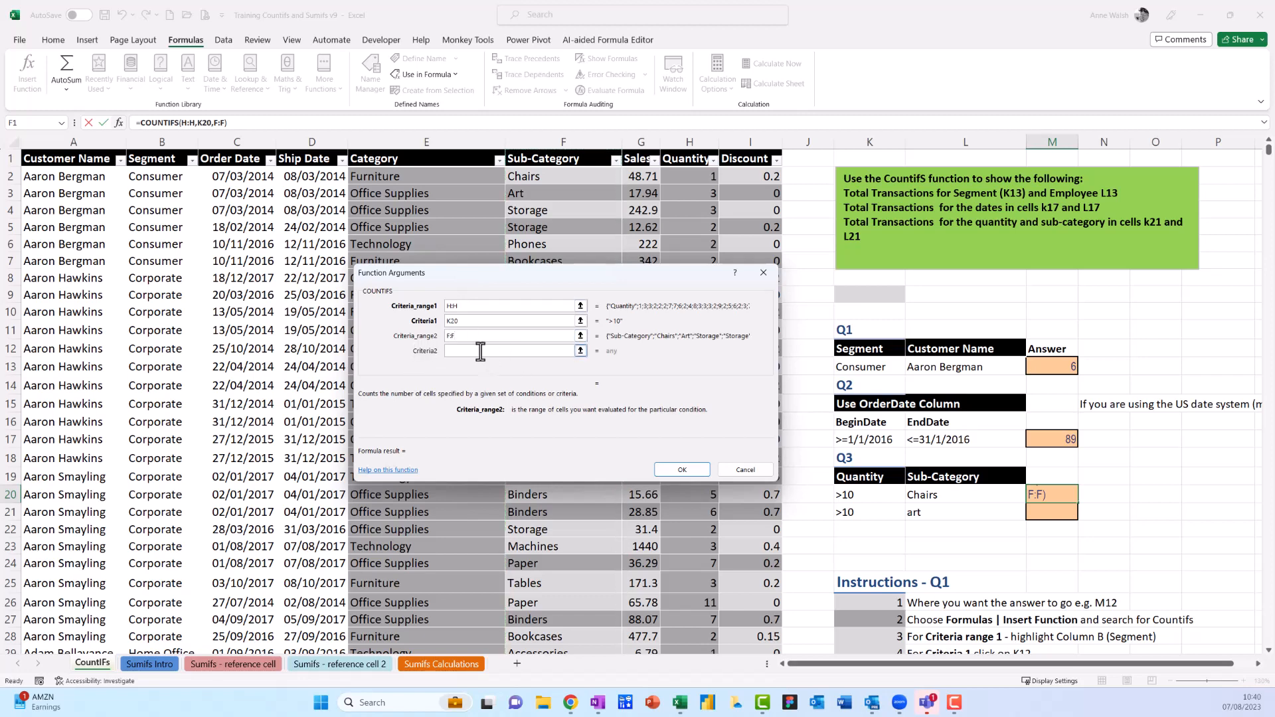
left_click(951, 496)
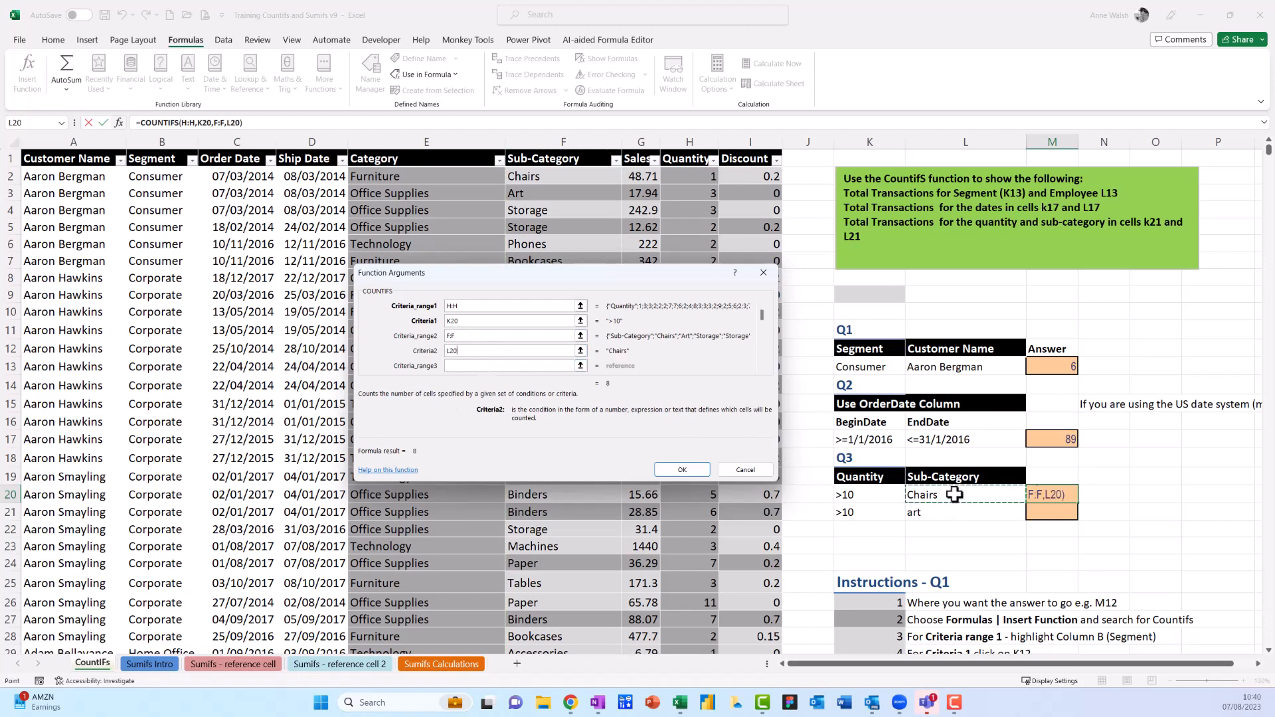
left_click(682, 470)
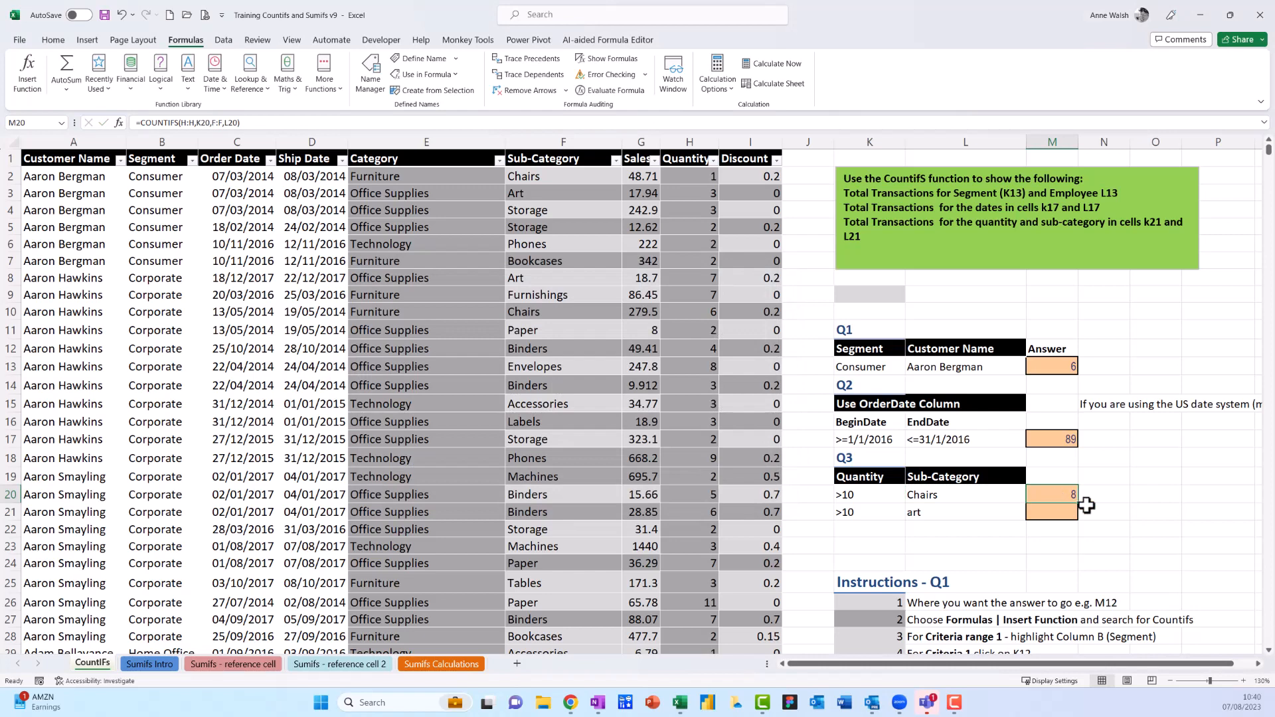
left_click_drag(1077, 504, 1087, 519)
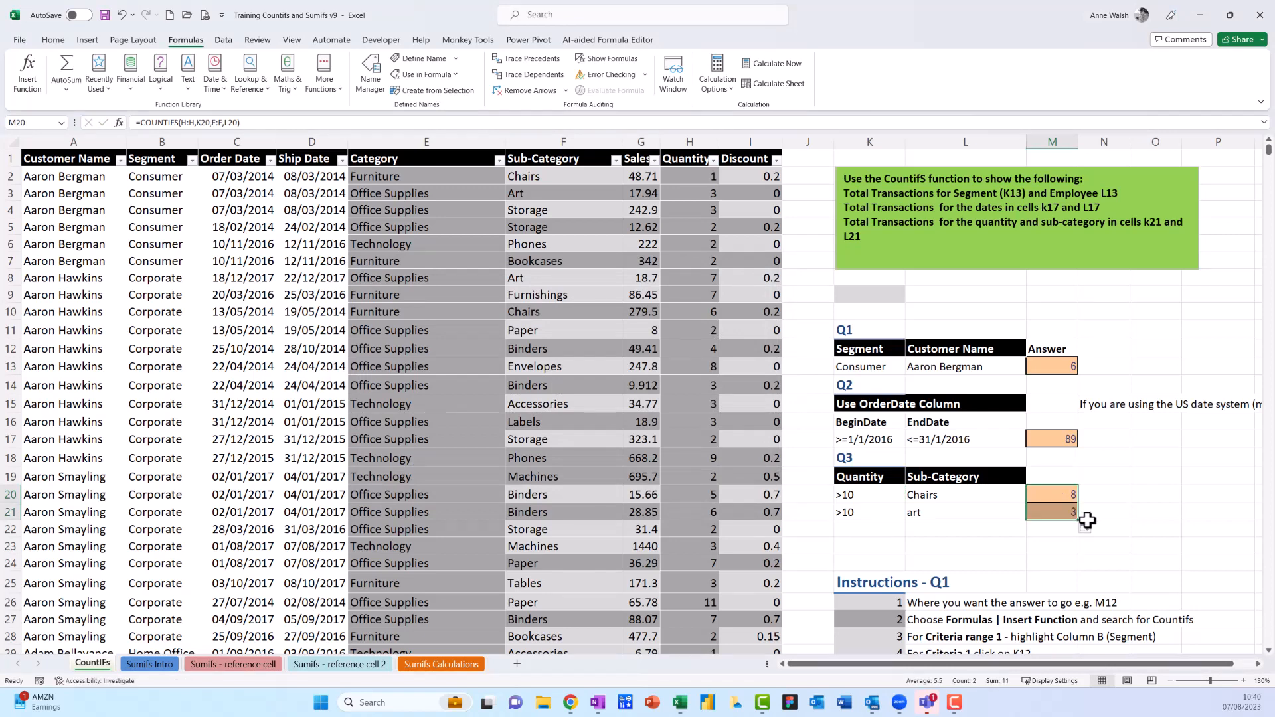